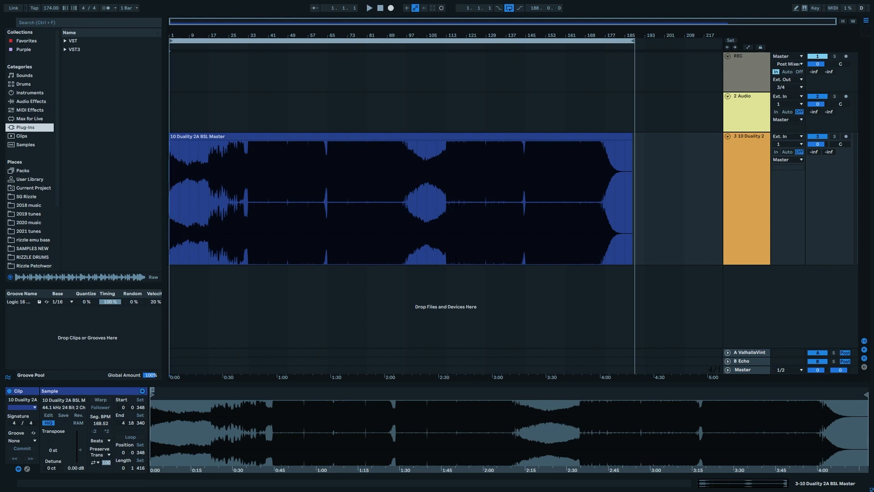
# Select the full length of the 10 Duality 2A BSL Master clip and play the track
pyautogui.click(190, 42)
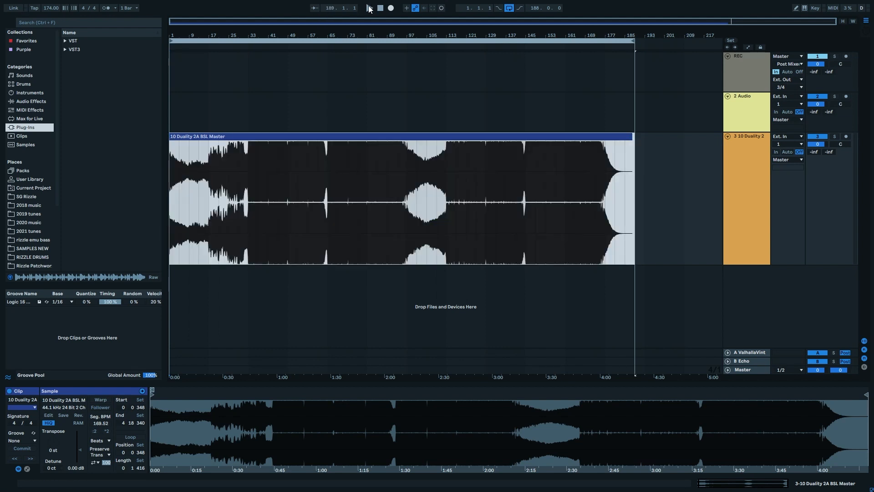
pyautogui.click(369, 8)
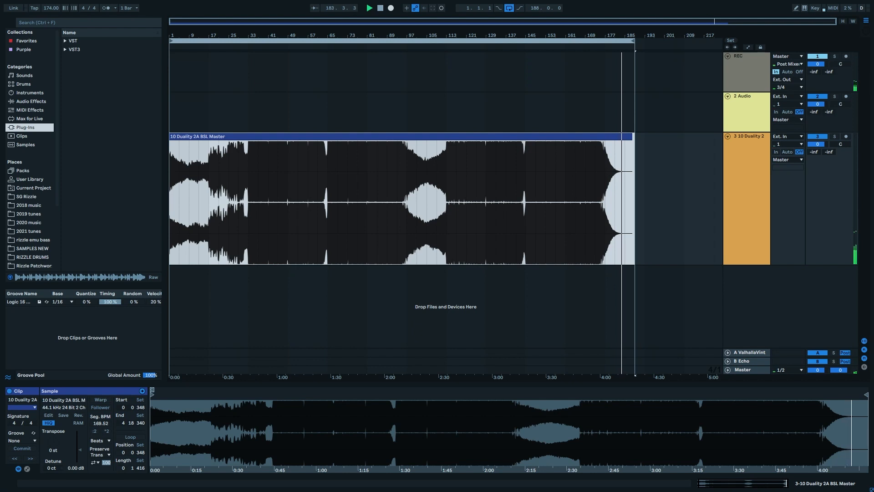
pyautogui.click(415, 138)
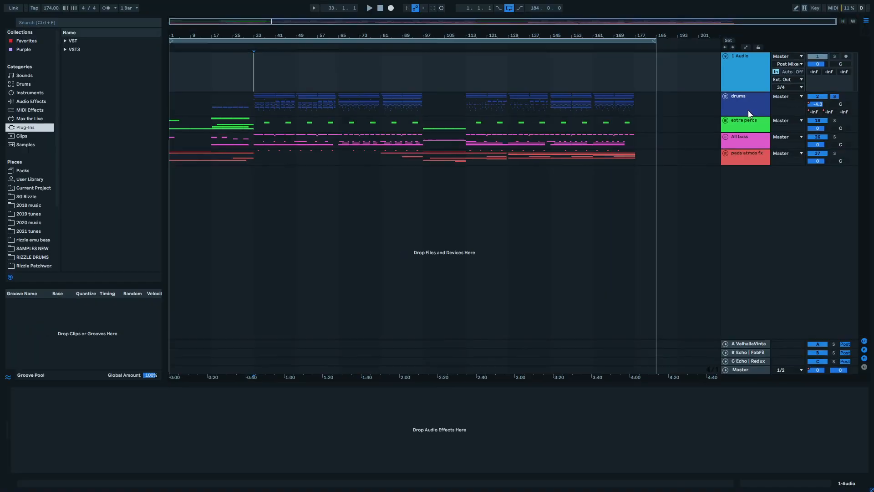
# Examine the tracks inside the pads atmos fx group and fold the group back up
pyautogui.click(748, 113)
pyautogui.click(733, 156)
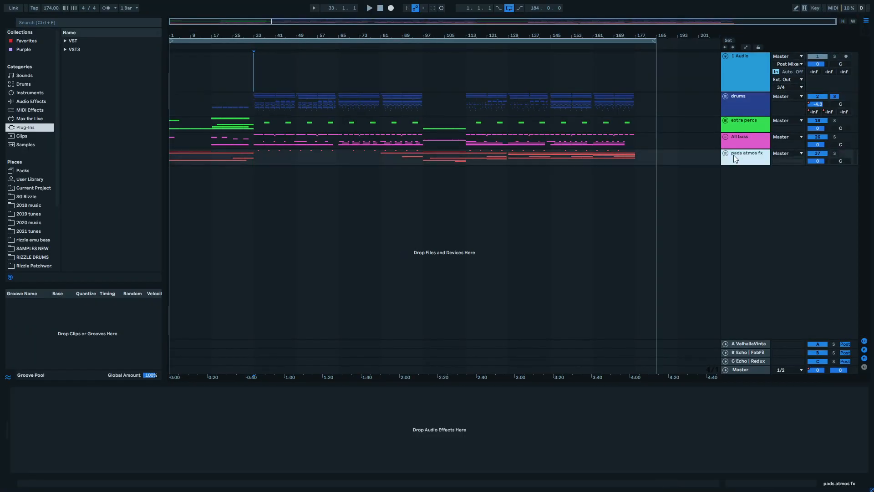
pyautogui.click(725, 153)
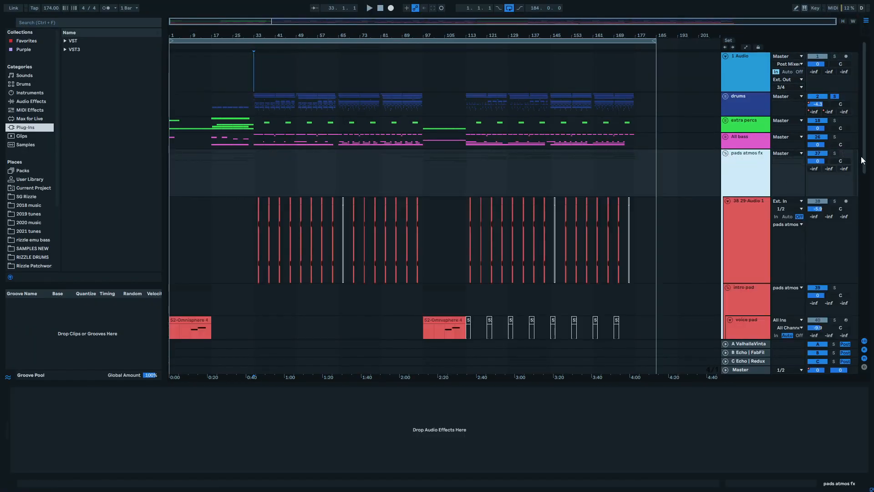
pyautogui.scroll(-5, 856, 255)
pyautogui.scroll(-5, 856, 255)
pyautogui.scroll(4, 856, 328)
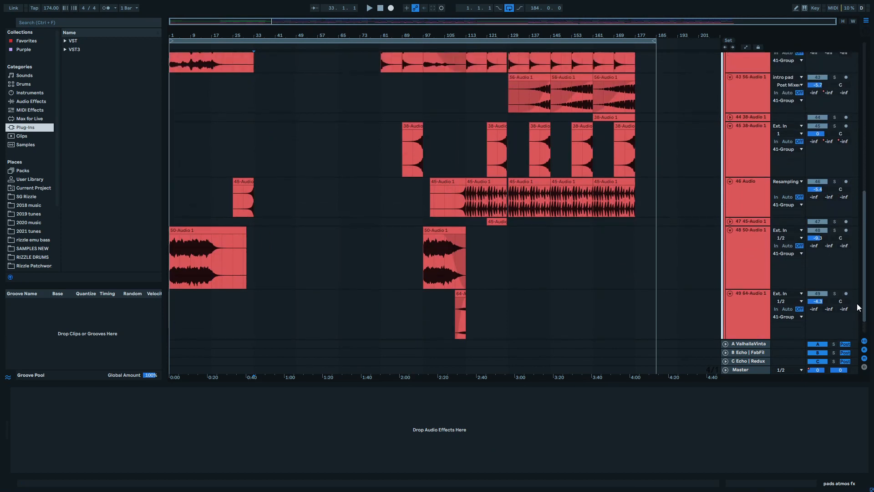
pyautogui.scroll(-4, 857, 303)
pyautogui.scroll(10, 858, 312)
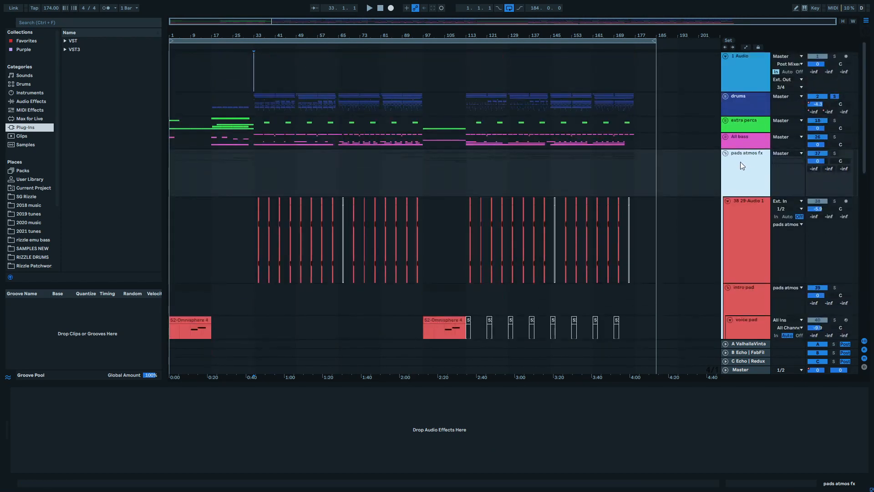
pyautogui.click(725, 153)
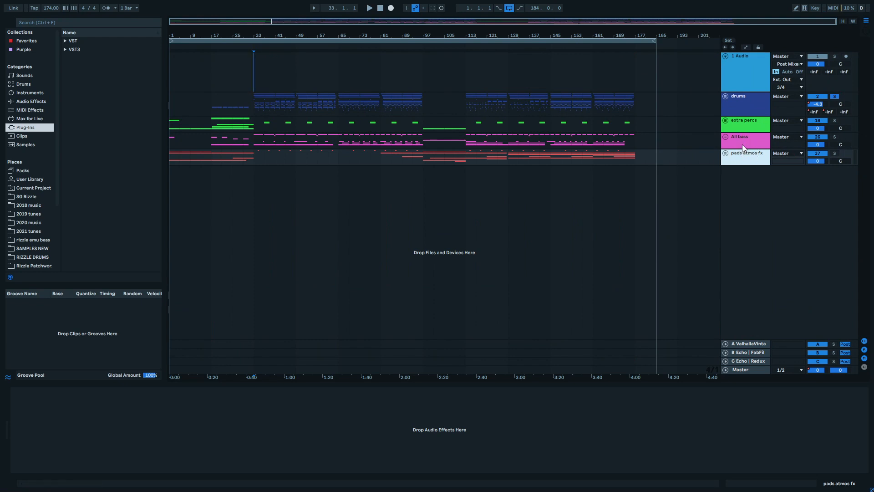
# Unfold the drums group and turn off its solo so the full mix can be heard
pyautogui.click(733, 109)
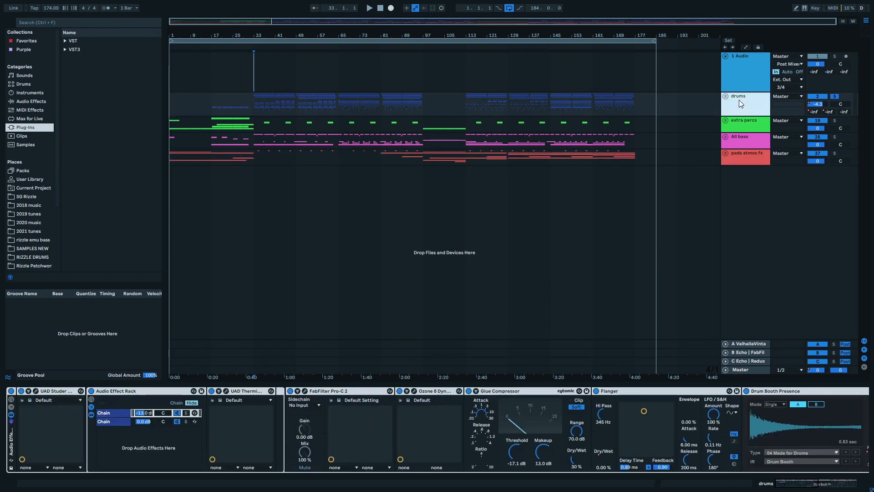
pyautogui.click(725, 96)
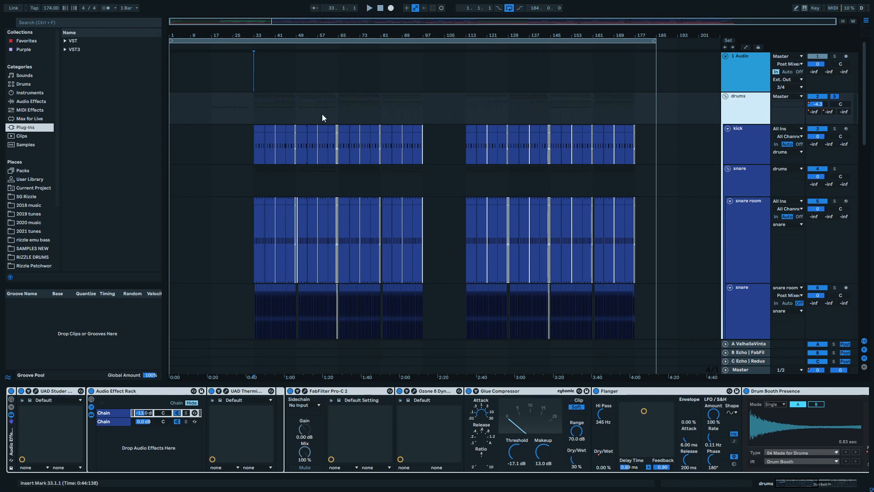
pyautogui.click(258, 110)
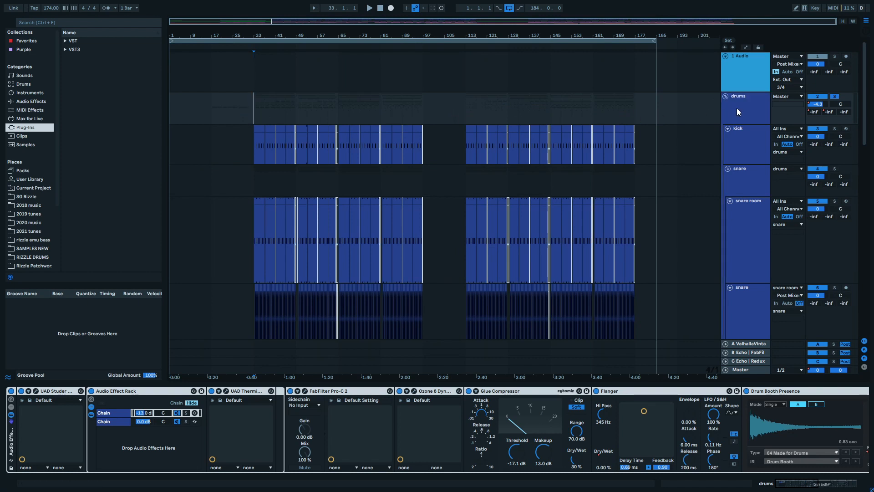
pyautogui.click(834, 487)
pyautogui.moveTo(819, 486); pyautogui.dragTo(752, 463)
pyautogui.click(835, 97)
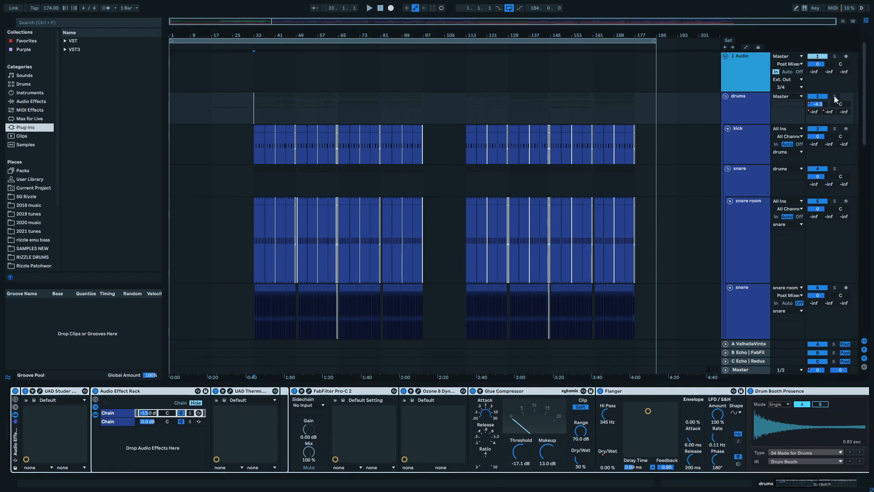
# Play the arrangement from bar 33, where the drums come in
pyautogui.scroll(-1, 270, 116)
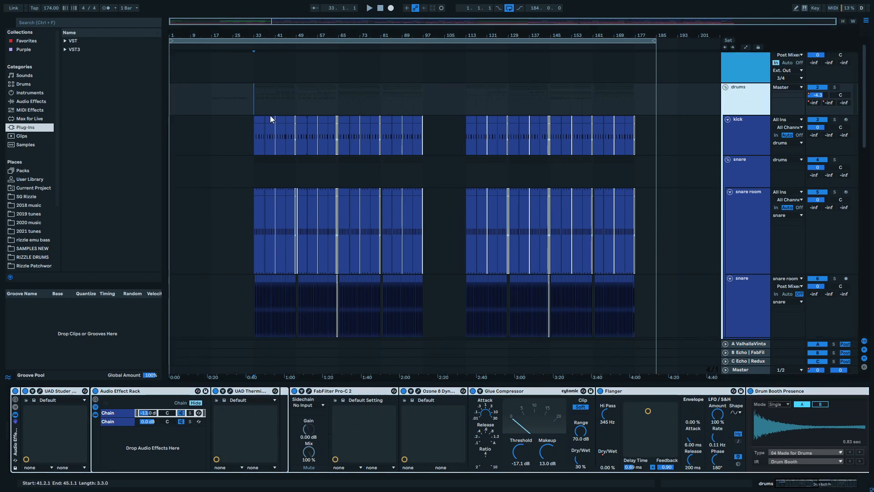
pyautogui.click(255, 103)
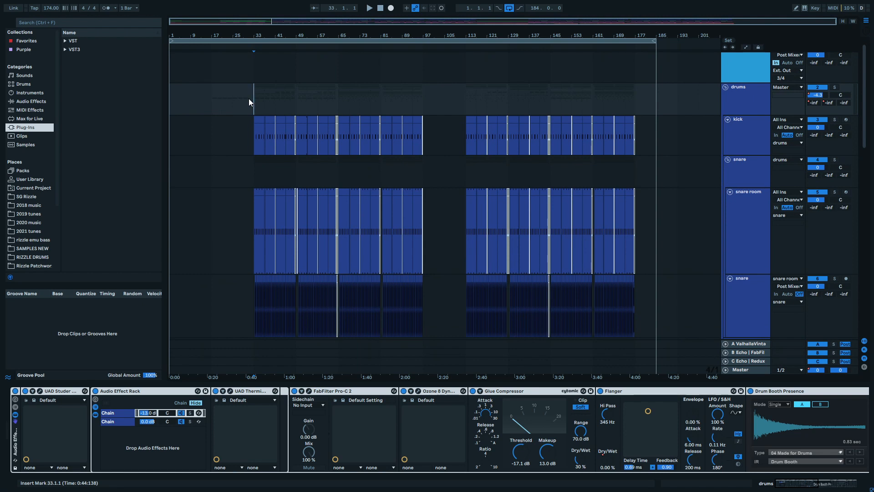
pyautogui.press('space')
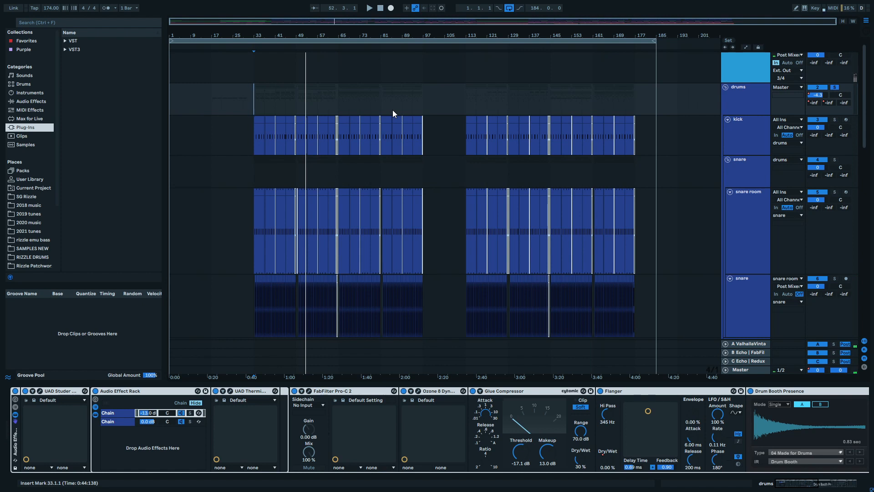
# Examine the kick, snare, tops and hat tracks inside the drums group
pyautogui.scroll(-5, 405, 114)
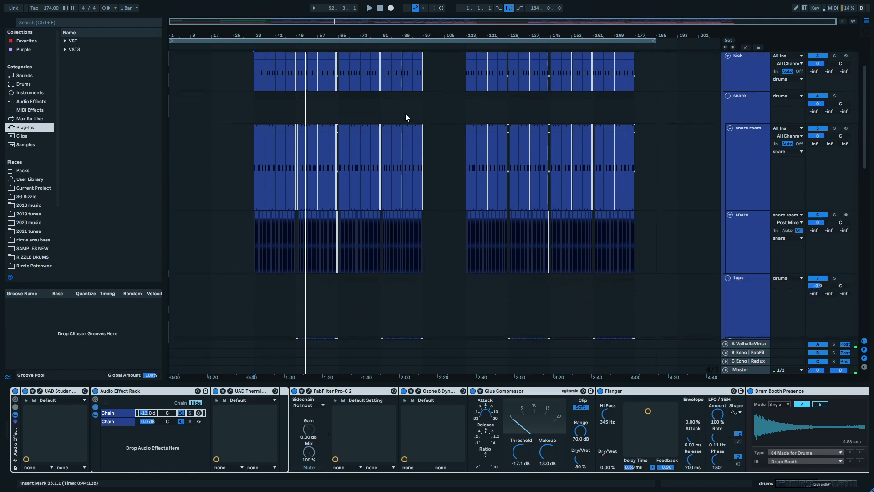
pyautogui.scroll(-2, 298, 256)
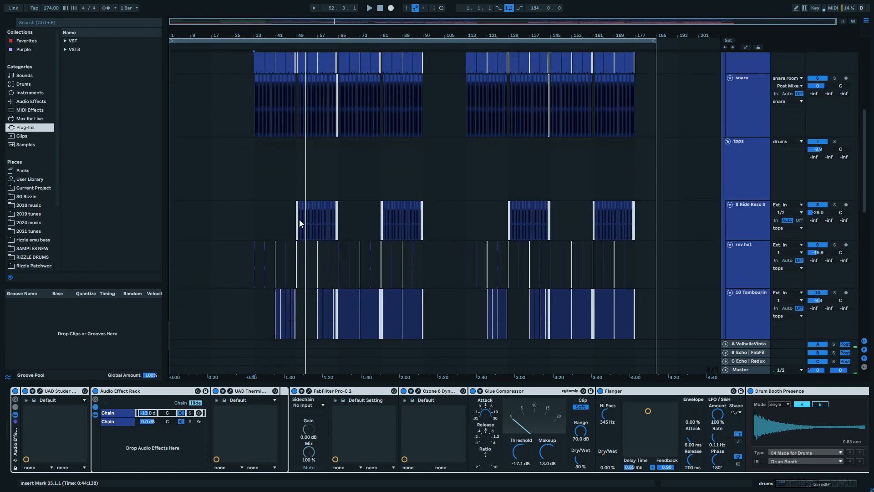
pyautogui.scroll(-8, 324, 216)
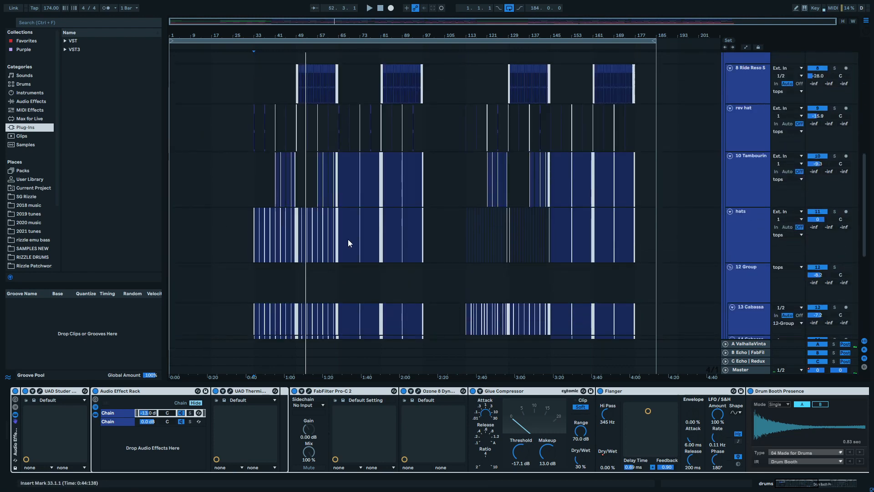
pyautogui.scroll(-1, 348, 239)
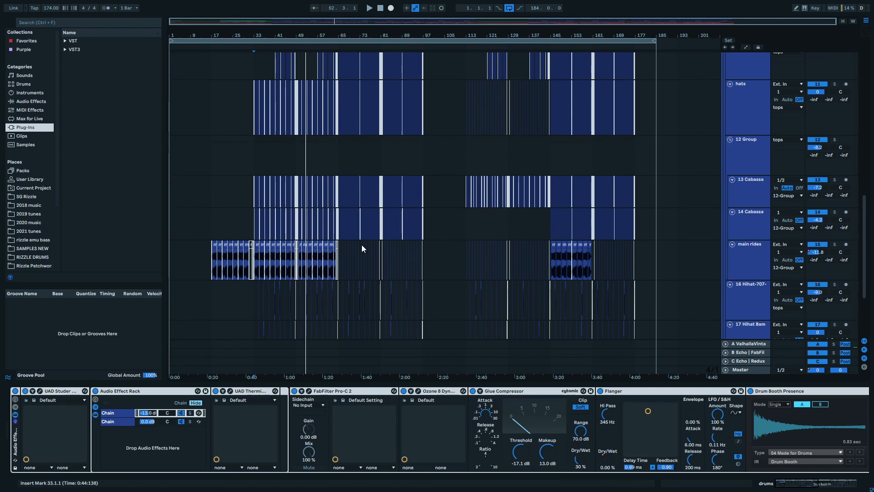
pyautogui.scroll(2, 359, 244)
pyautogui.scroll(1, 338, 227)
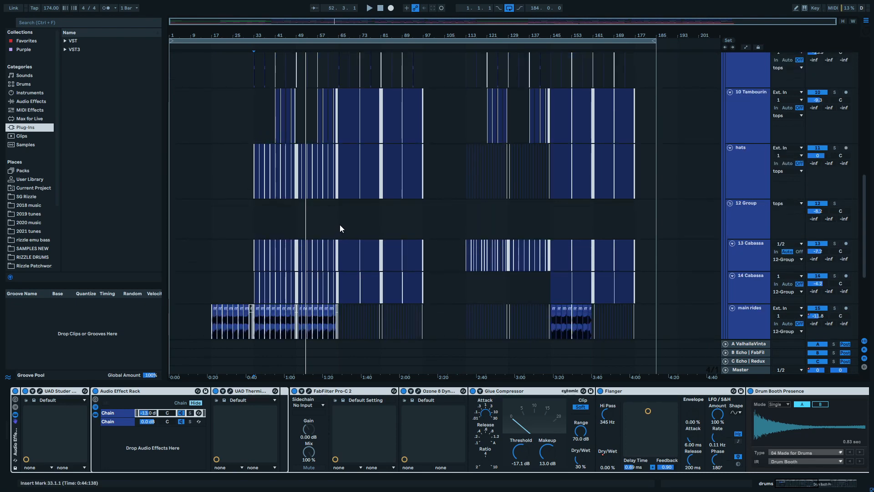
pyautogui.scroll(10, 339, 224)
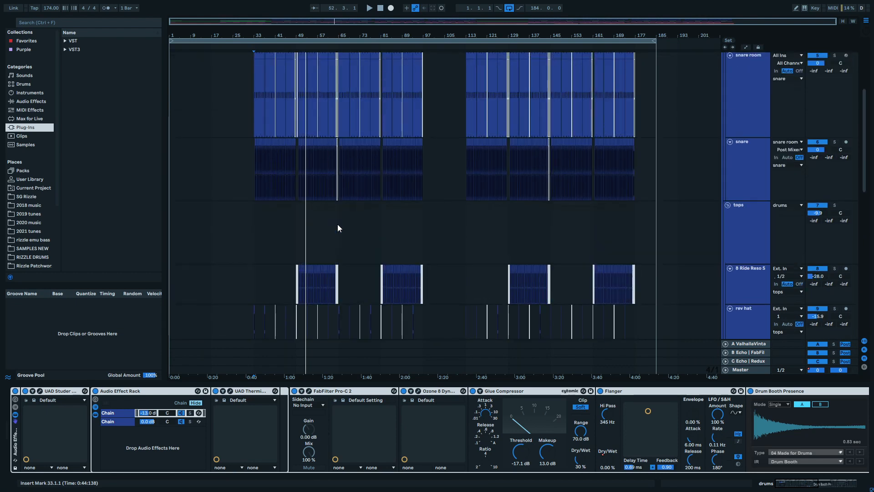
pyautogui.scroll(5, 338, 224)
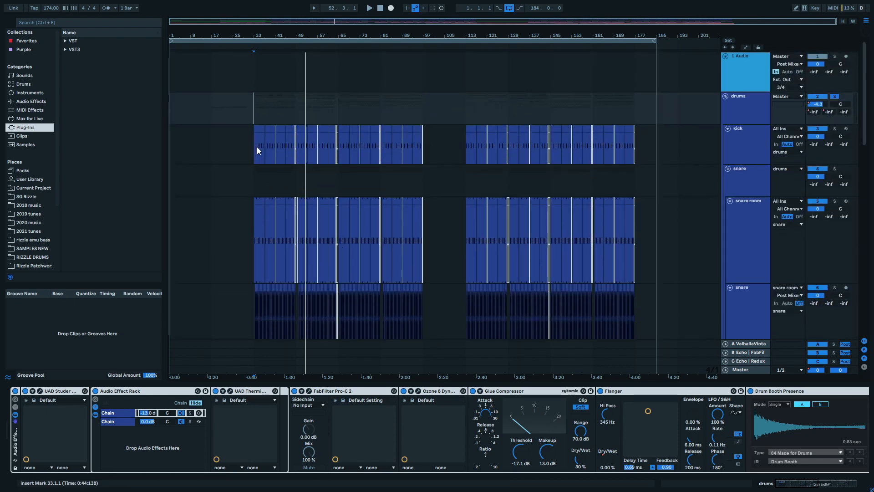
# Solo the kick track and play its pattern from bar 33
pyautogui.click(253, 143)
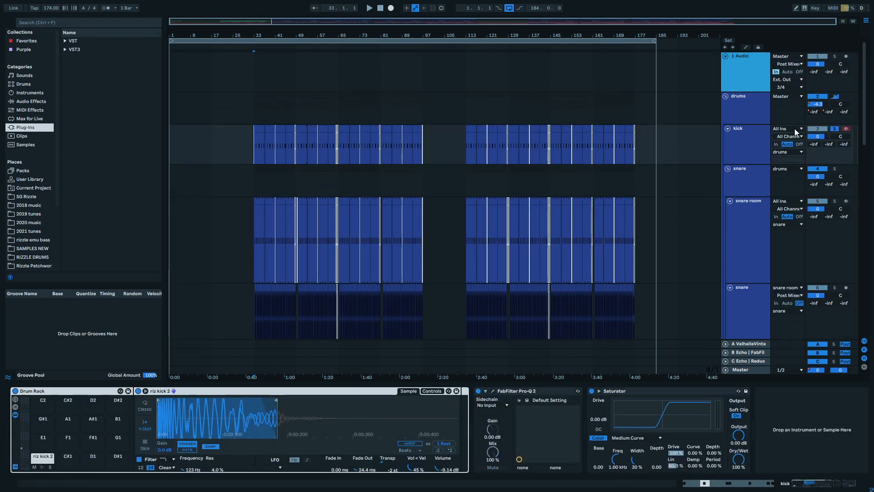
pyautogui.press('space')
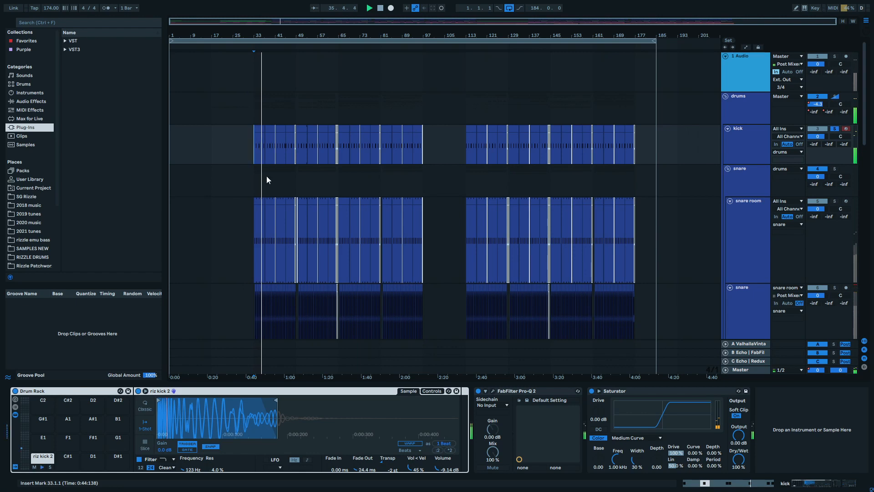
pyautogui.scroll(2, 265, 192)
pyautogui.scroll(2, 246, 173)
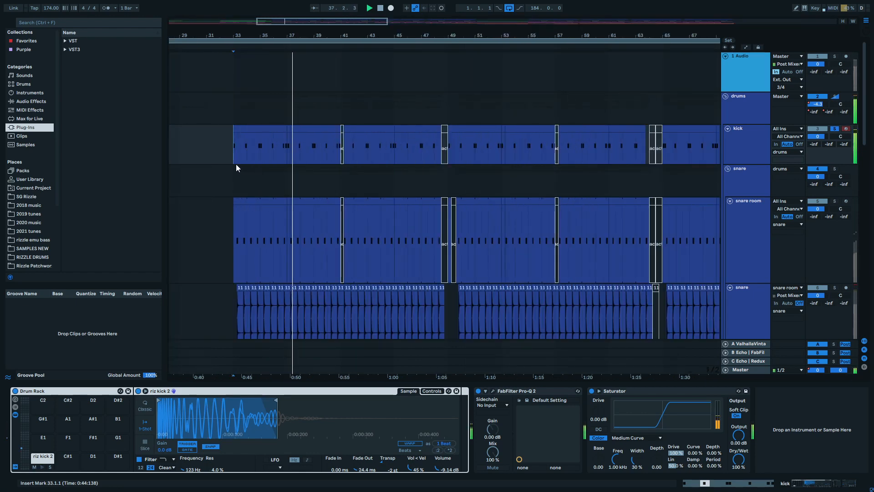
pyautogui.scroll(2, 236, 164)
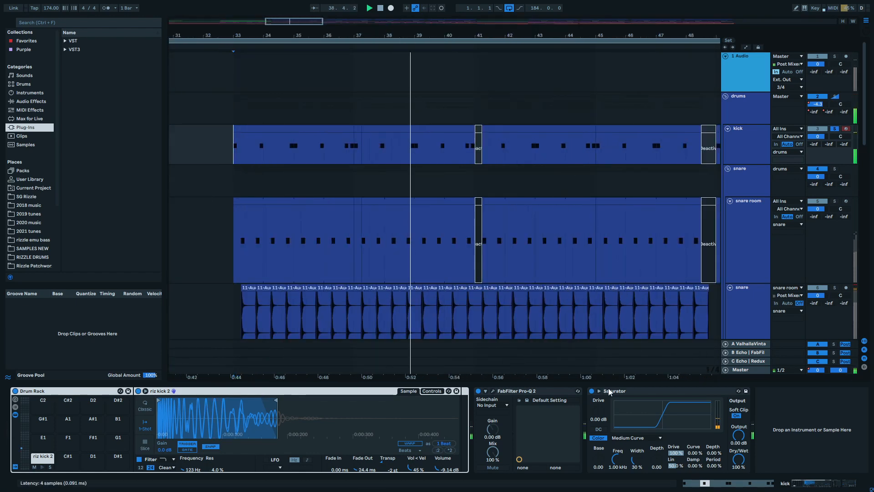
# Open the kick's FabFilter Pro-Q 2 interface and move its window so the whole EQ curve is visible
pyautogui.click(538, 390)
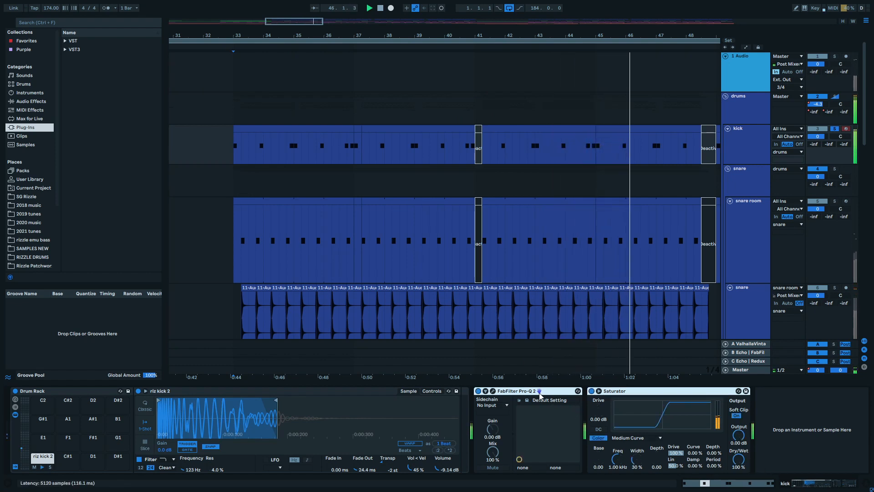
pyautogui.click(539, 391)
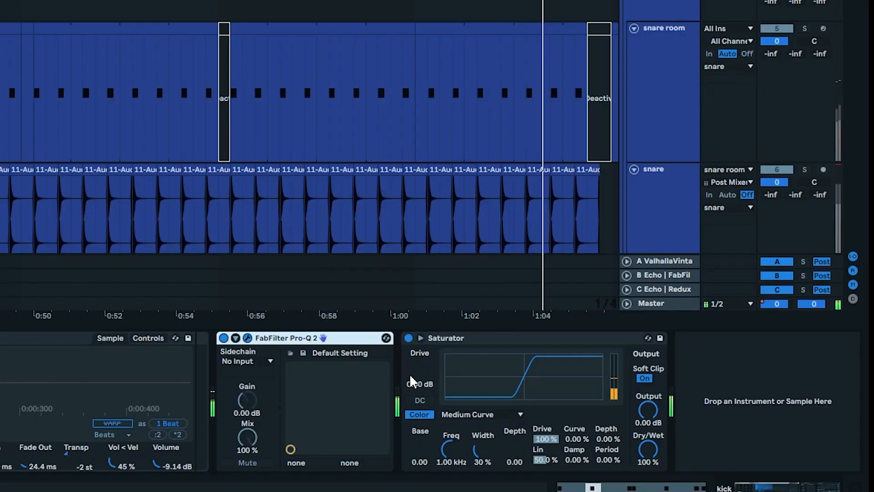
pyautogui.click(473, 416)
pyautogui.click(470, 416)
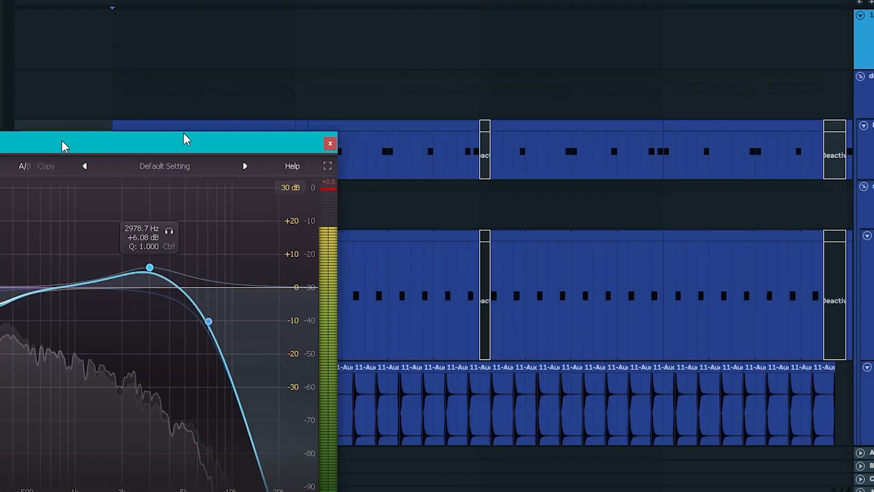
pyautogui.moveTo(63, 142); pyautogui.dragTo(425, 60)
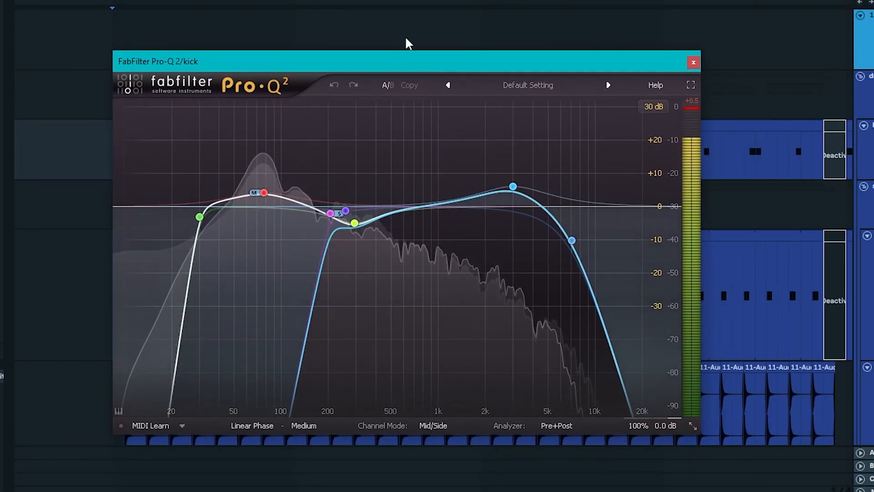
# Inspect the kick EQ's cut bands and its 2978.7 Hz bell band while playing back the soloed kick
pyautogui.moveTo(331, 214)
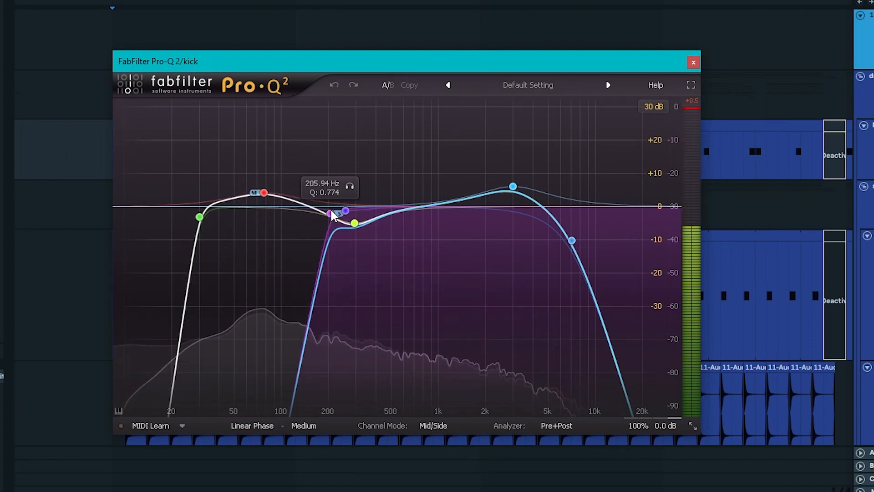
pyautogui.moveTo(576, 246)
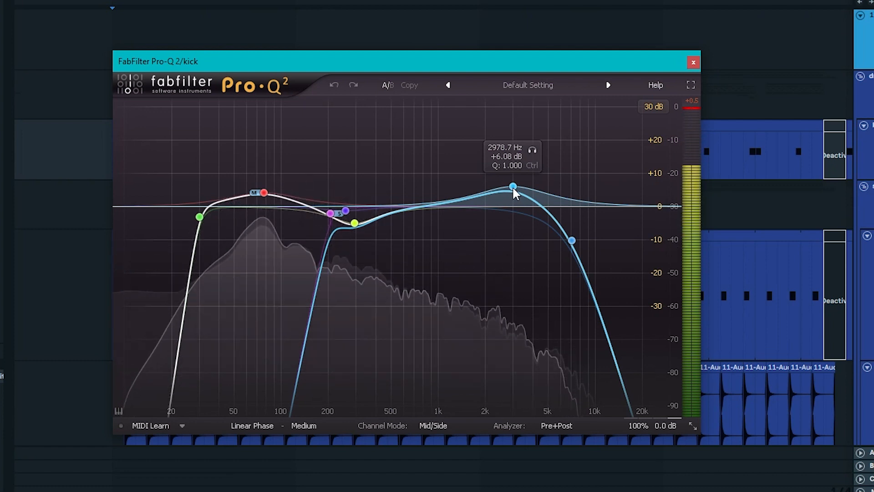
pyautogui.click(513, 188)
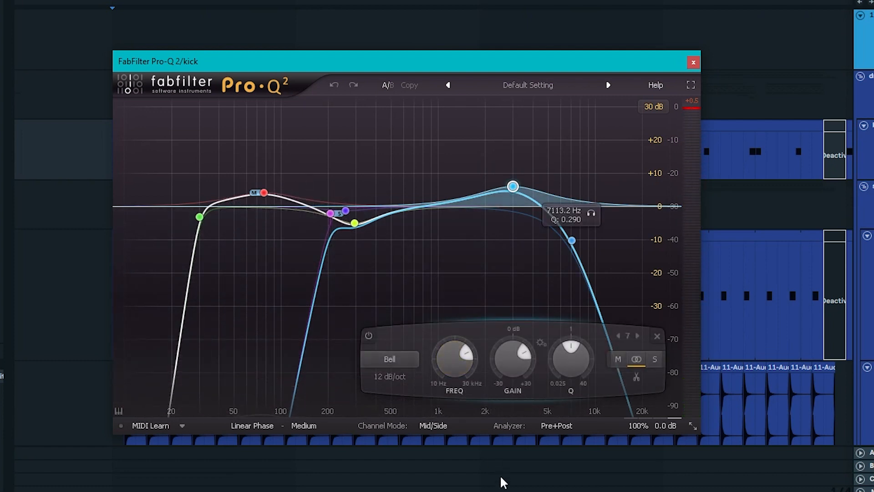
pyautogui.press('space')
pyautogui.press('space')
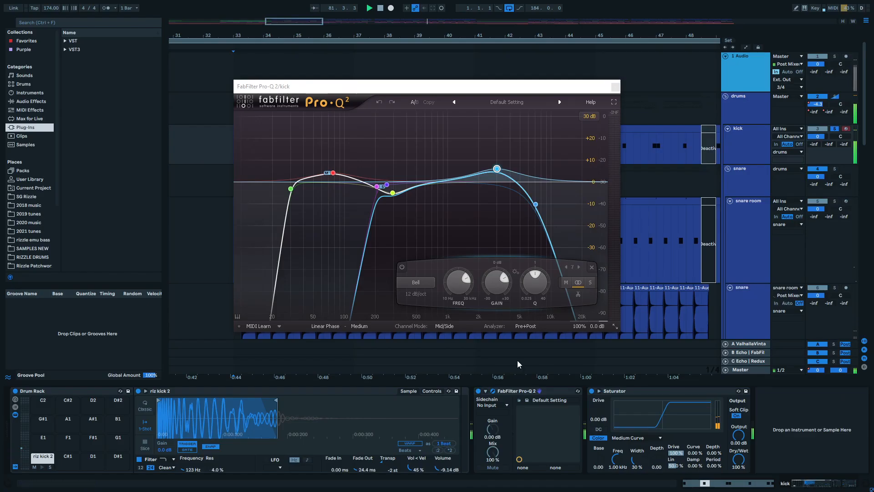
pyautogui.press('space')
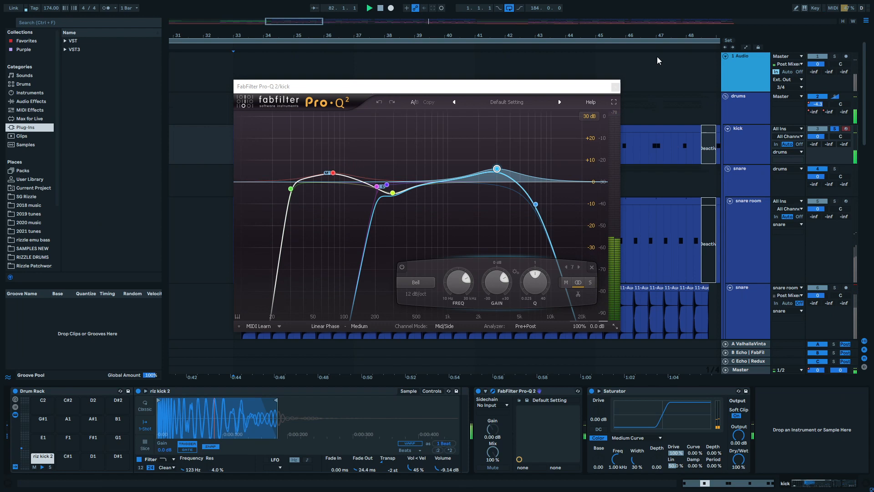
# Close the kick's EQ window and select the first kick clip at bar 33 to inspect its pattern
pyautogui.click(615, 87)
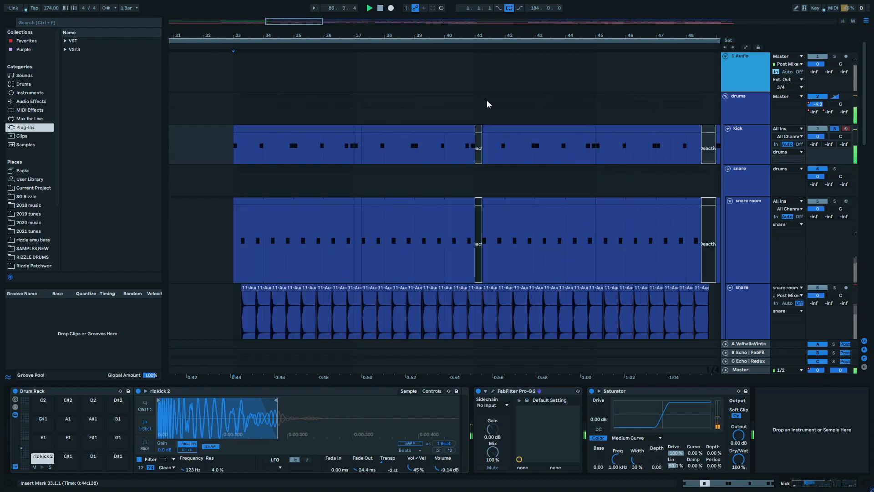
pyautogui.scroll(-1, 346, 136)
pyautogui.scroll(-3, 341, 152)
pyautogui.hscroll(2, 339, 148)
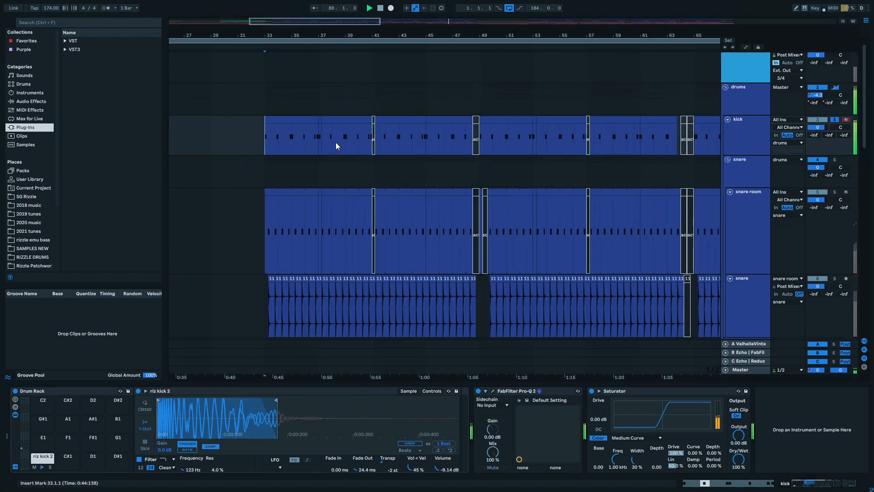
pyautogui.scroll(-2, 332, 137)
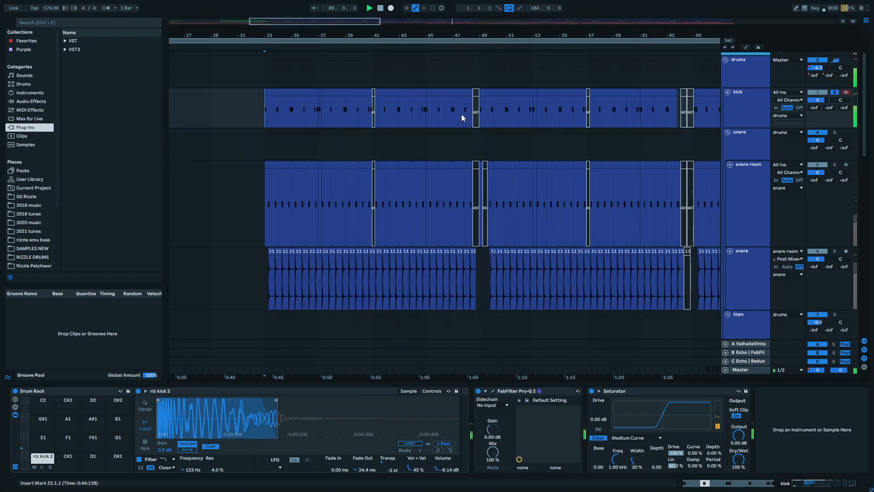
pyautogui.scroll(5, 273, 112)
pyautogui.scroll(3, 268, 109)
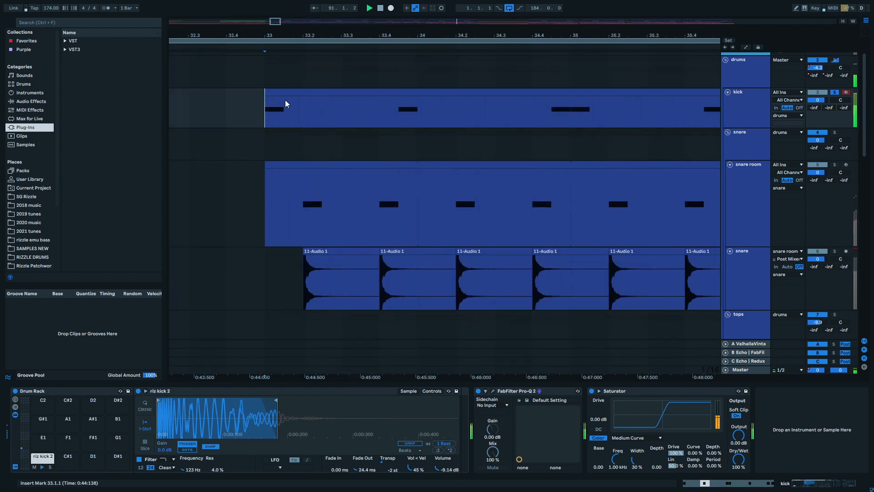
pyautogui.click(286, 94)
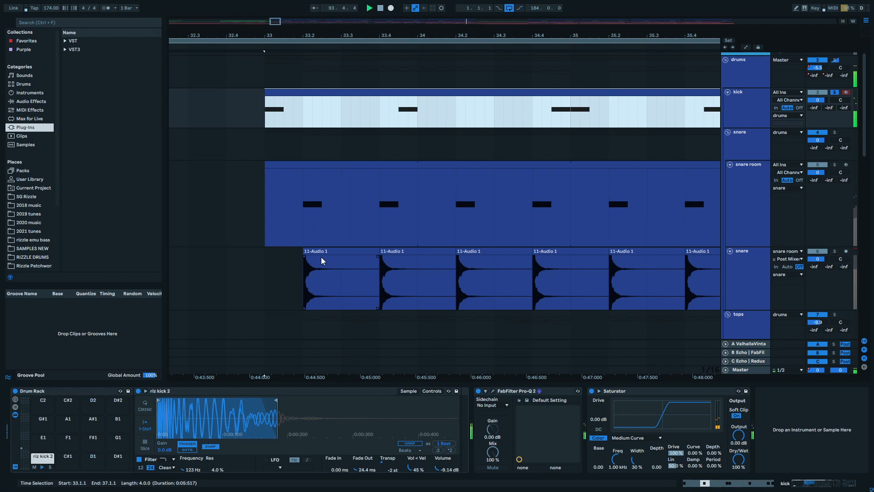
# Examine the snare group and select the snare room clips starting at bars 33 and 37.2 to show the track's devices
pyautogui.scroll(-3, 354, 244)
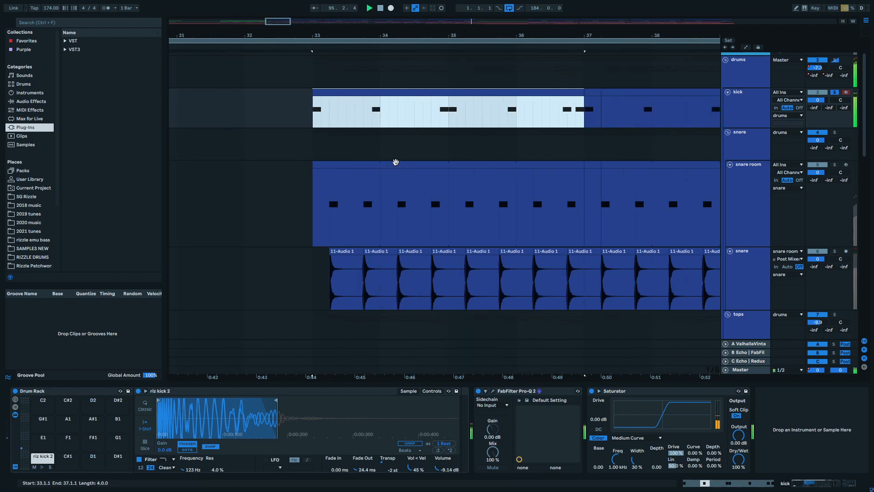
pyautogui.click(396, 162)
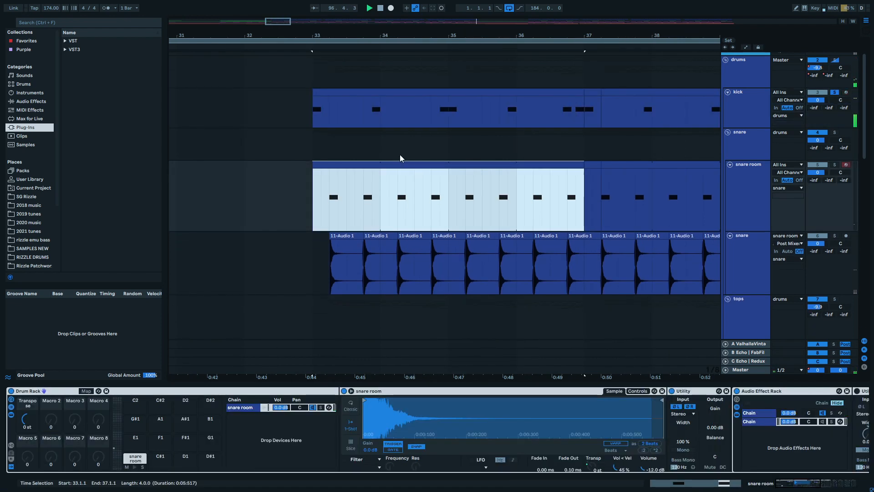
pyautogui.click(392, 150)
pyautogui.scroll(-5, 381, 148)
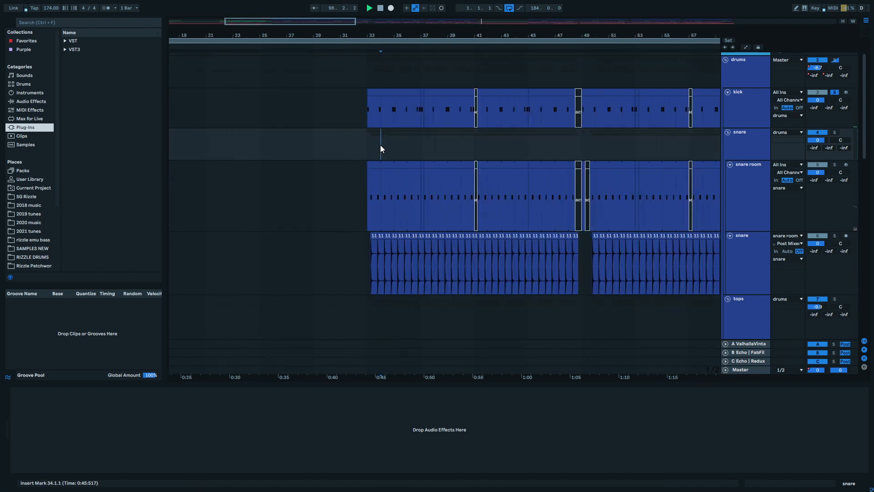
pyautogui.click(337, 168)
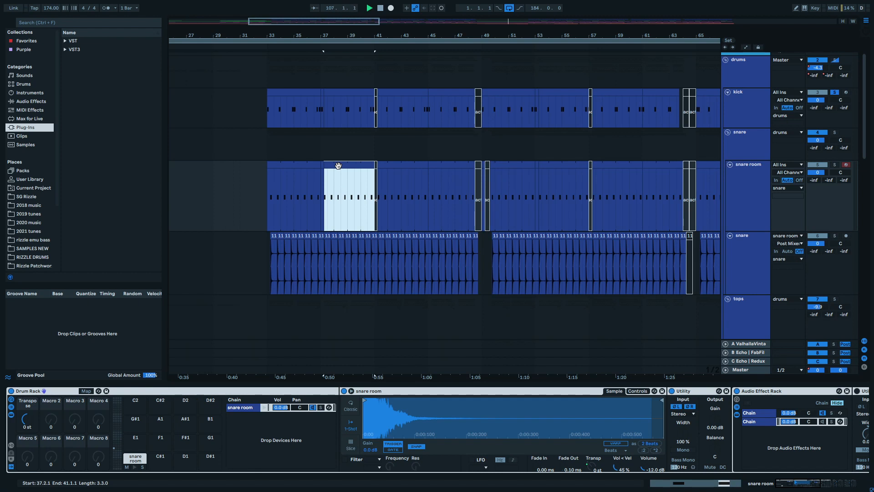
# Solo the snare group, set the insert marker at bar 33 and examine its hits during playback
pyautogui.click(834, 133)
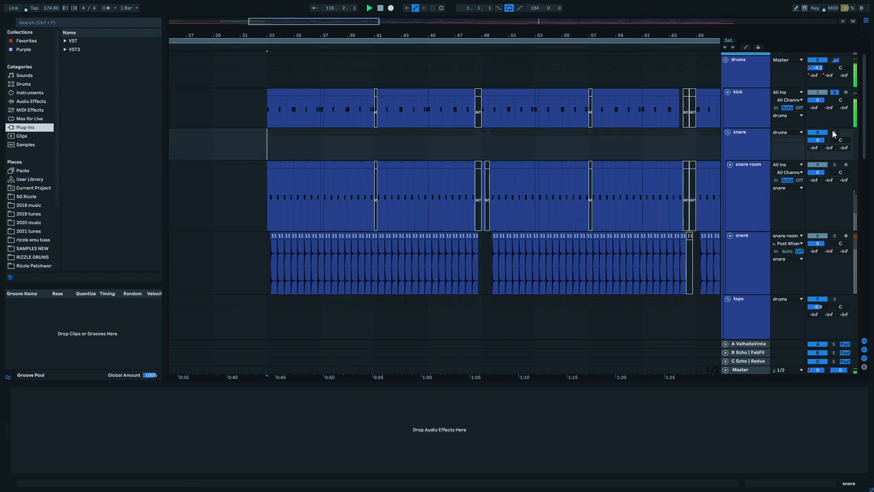
pyautogui.click(835, 133)
pyautogui.click(269, 144)
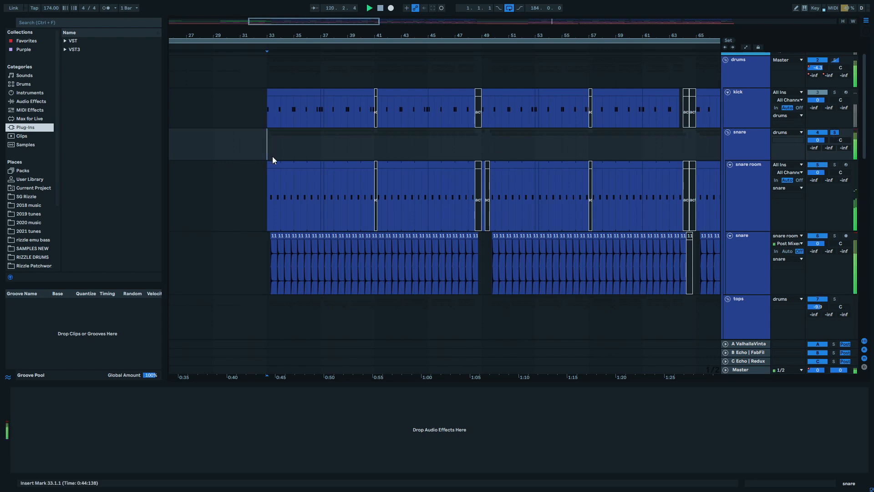
pyautogui.scroll(-2, 273, 157)
pyautogui.scroll(5, 277, 175)
pyautogui.scroll(2, 268, 173)
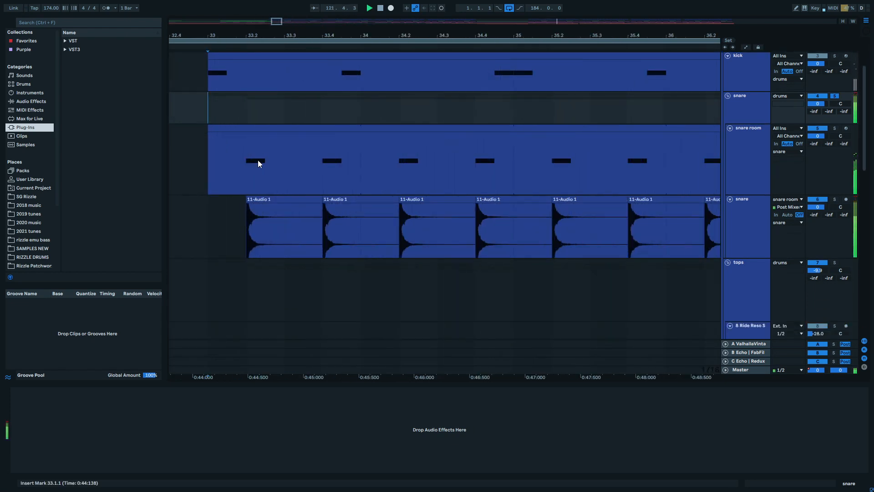
pyautogui.scroll(-2, 257, 160)
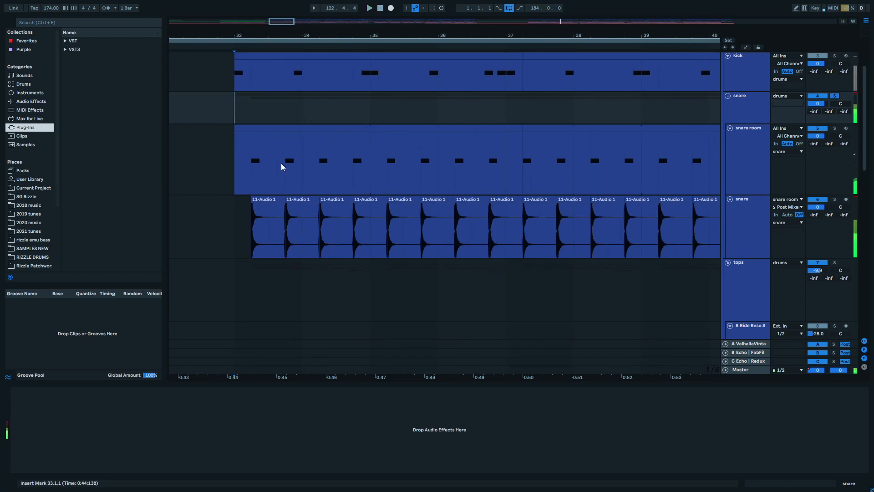
# Show the snare audio track's devices and inspect the waveform of its first 11-Audio 1 clip at 33.2
pyautogui.click(252, 151)
pyautogui.click(268, 199)
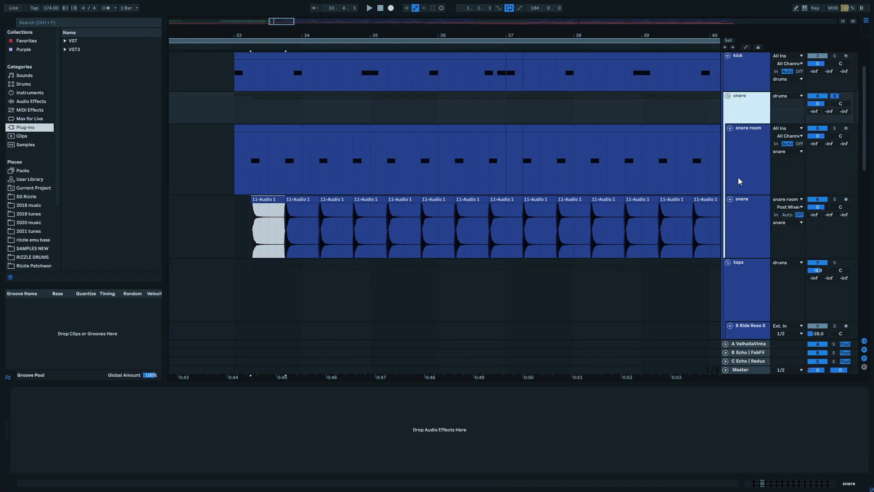
pyautogui.click(740, 219)
pyautogui.click(739, 179)
pyautogui.click(742, 210)
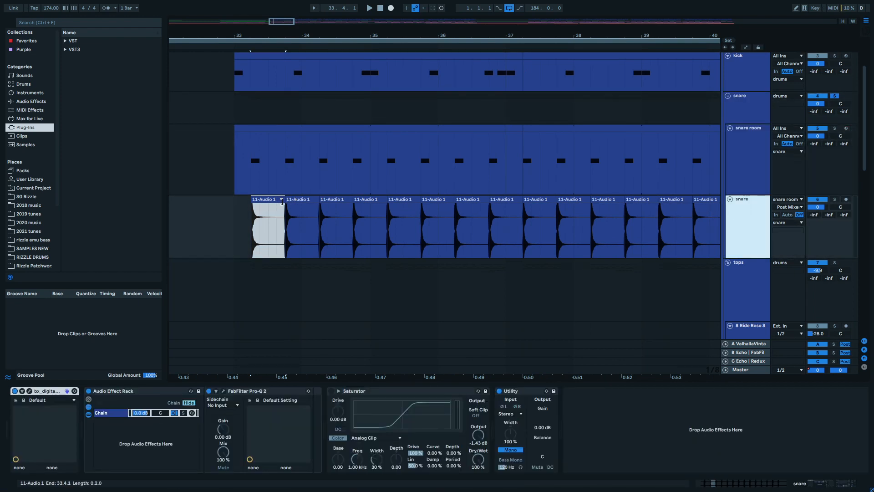
pyautogui.scroll(5, 268, 213)
pyautogui.moveTo(192, 200); pyautogui.dragTo(234, 203)
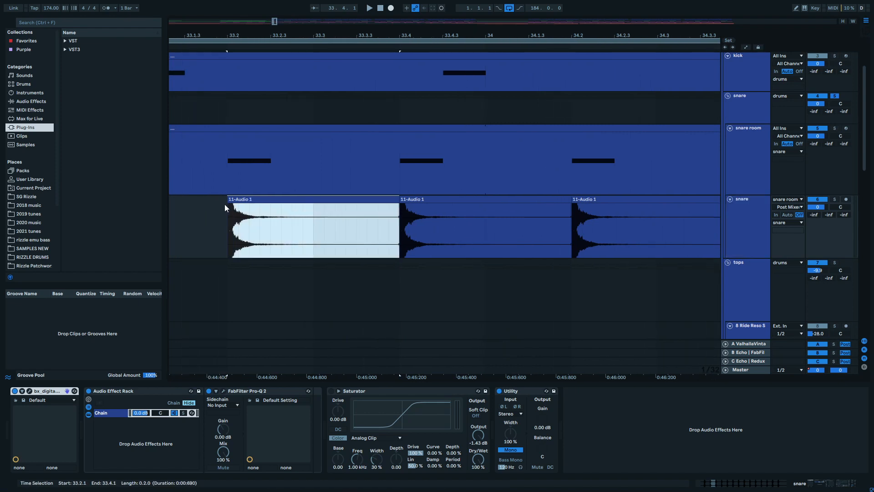
# Select the first snare room clip and show the devices in the first chain of its Audio Effect Rack
pyautogui.scroll(-4, 225, 204)
pyautogui.click(234, 152)
pyautogui.click(225, 129)
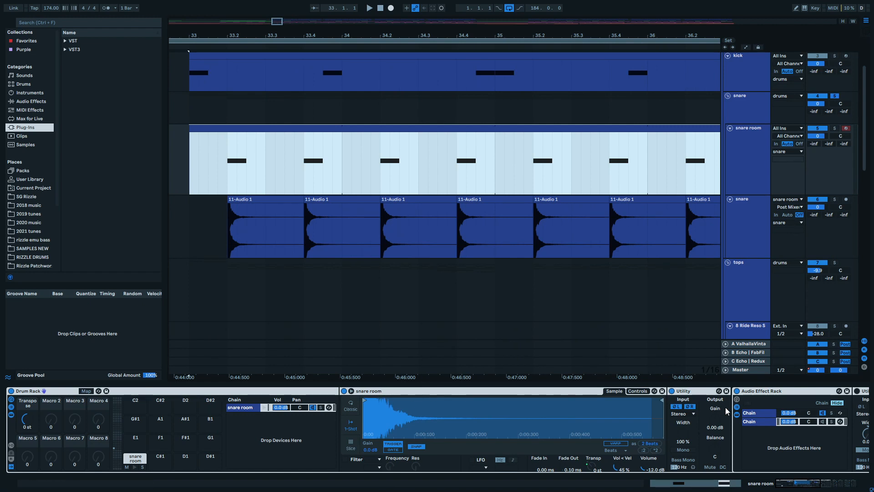
pyautogui.scroll(-3, 725, 407)
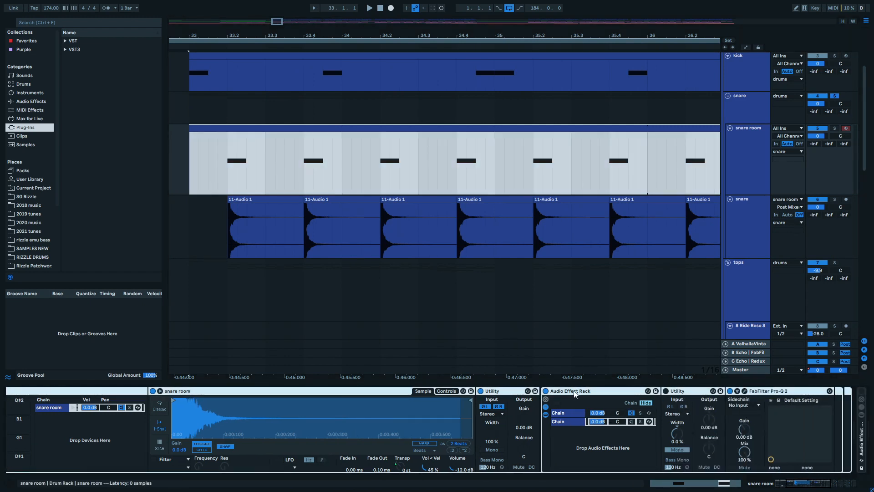
pyautogui.click(572, 412)
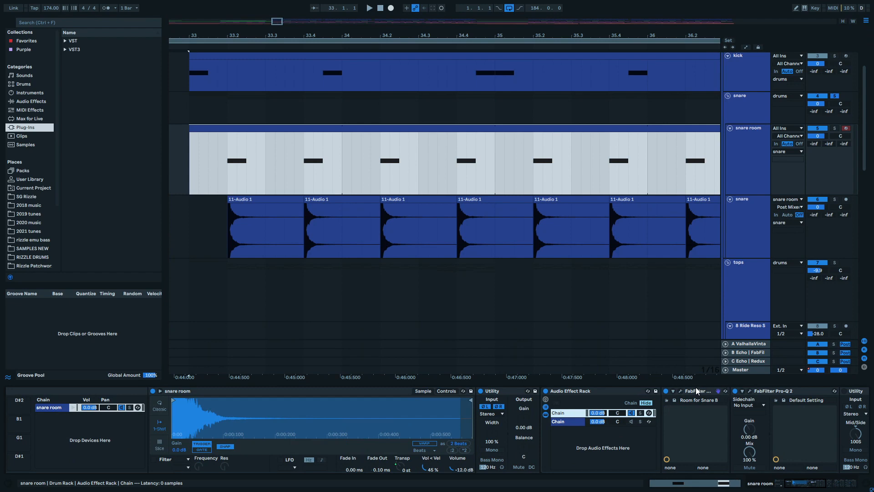
# Inspect the Room for Snare B settings in the first chain's FabFilter Pro-R, moving its window into view and closing it
pyautogui.scroll(-3, 735, 394)
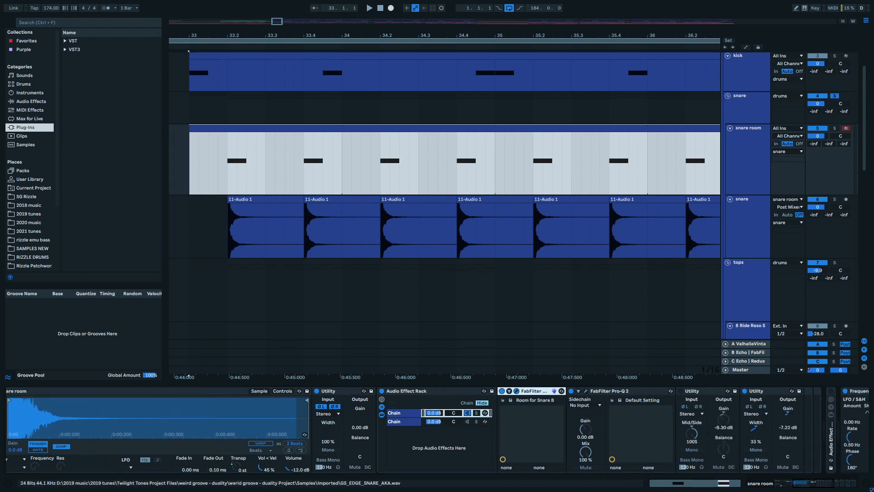
pyautogui.moveTo(439, 123); pyautogui.dragTo(556, 89)
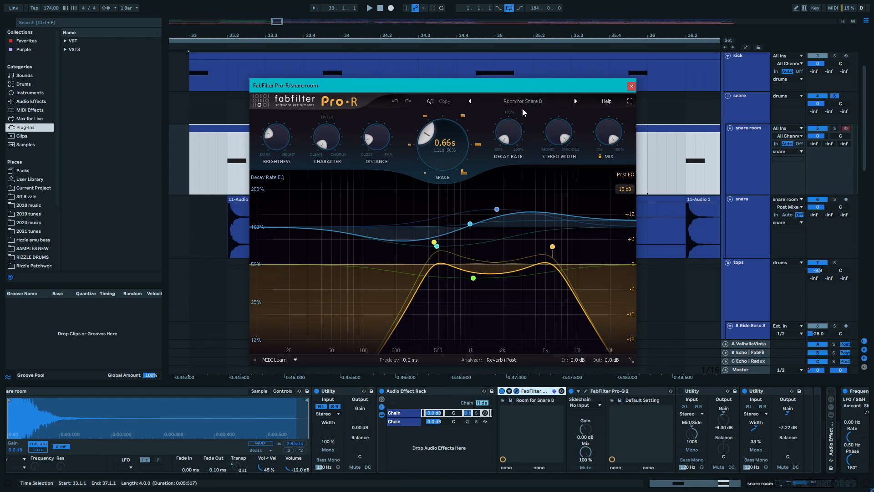
pyautogui.click(631, 86)
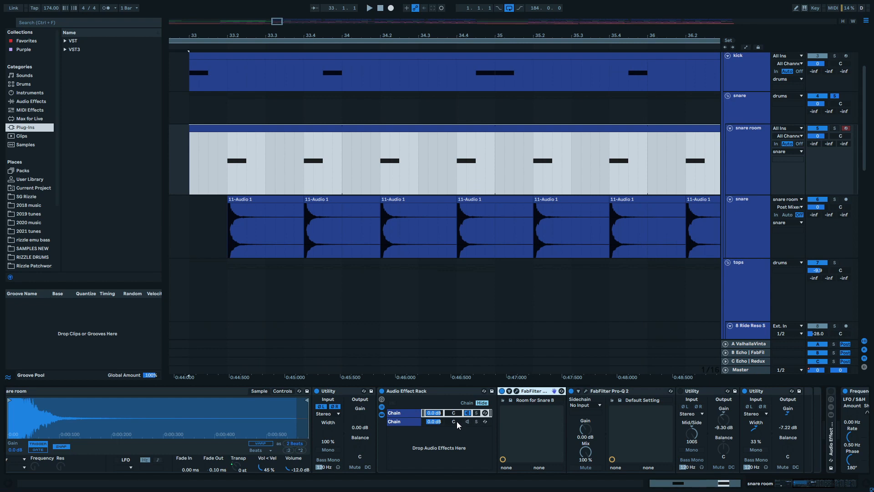
# Solo the snare room track and play its pattern from bar 33
pyautogui.scroll(-3, 252, 163)
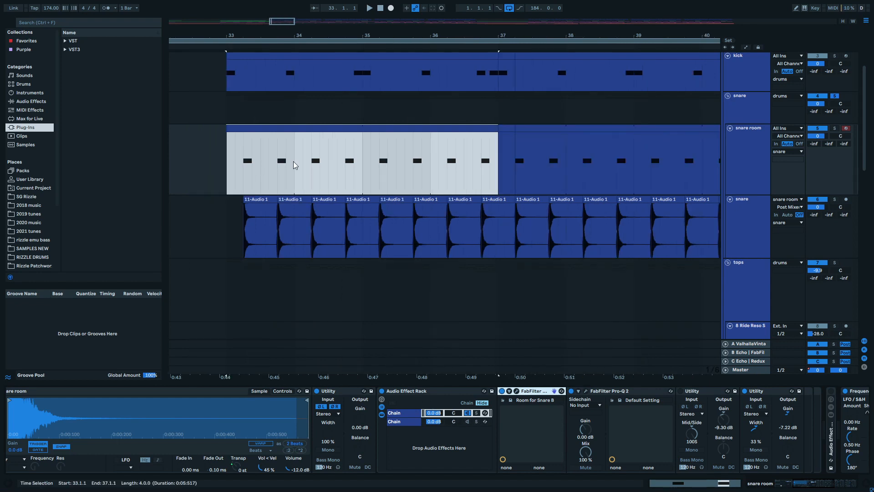
pyautogui.click(834, 129)
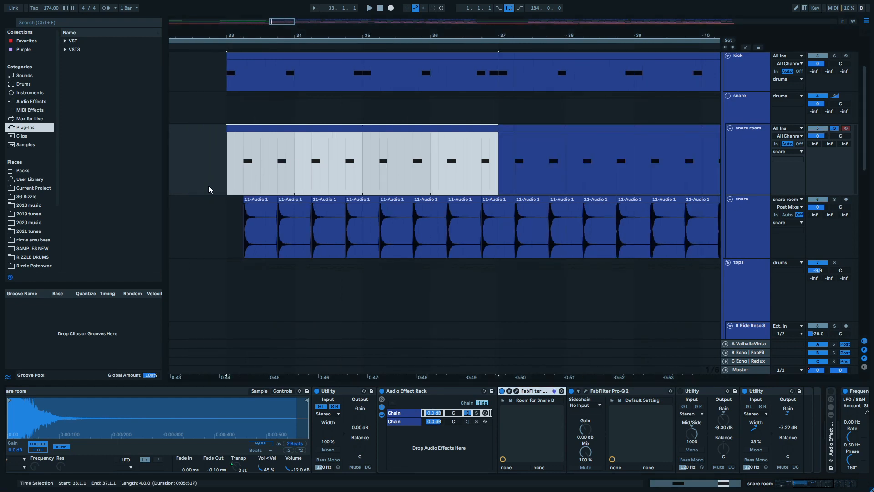
pyautogui.click(226, 169)
pyautogui.press('space')
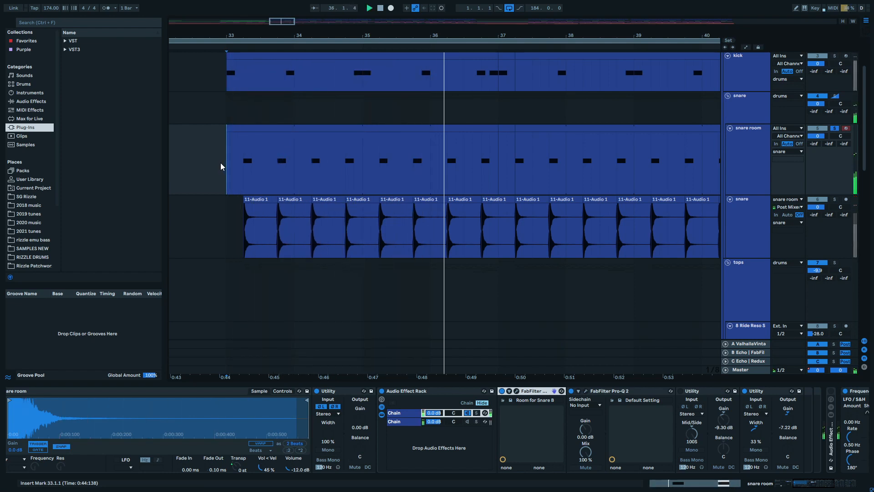
# Solo the snare audio track and examine its repeated 11-Audio 1 clips while playback continues
pyautogui.click(834, 200)
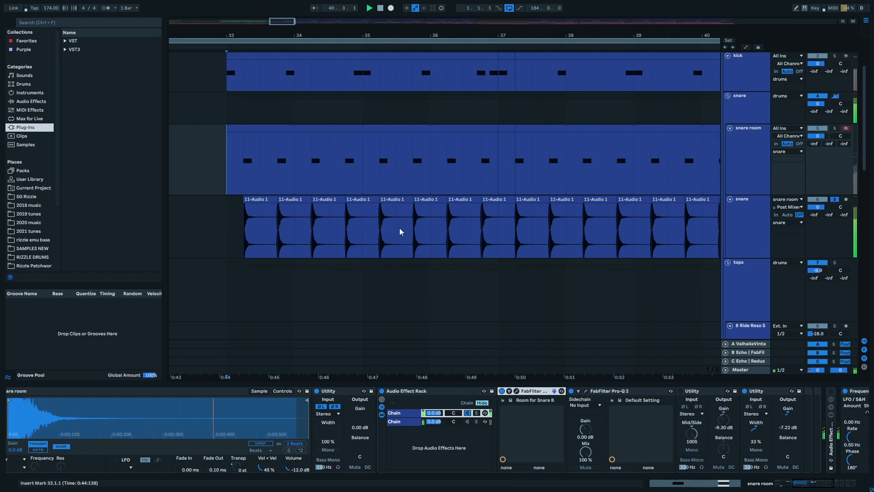
pyautogui.scroll(-3, 484, 224)
pyautogui.hscroll(4, 463, 210)
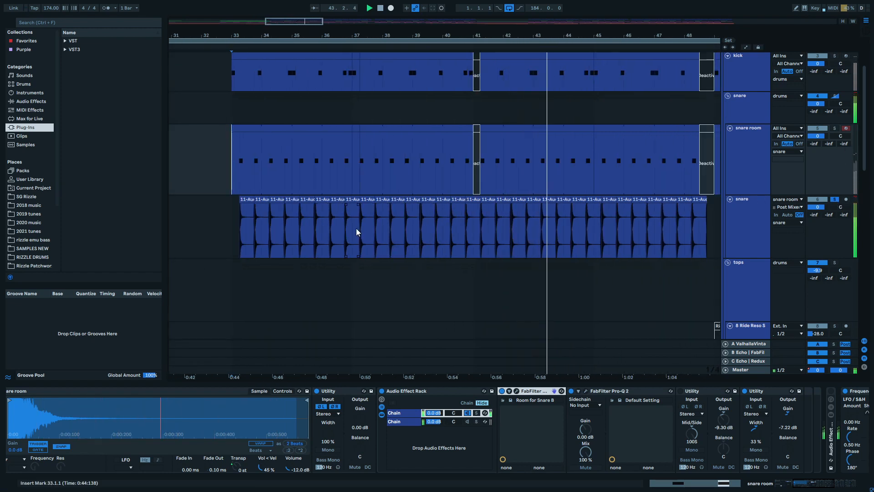
pyautogui.scroll(2, 247, 199)
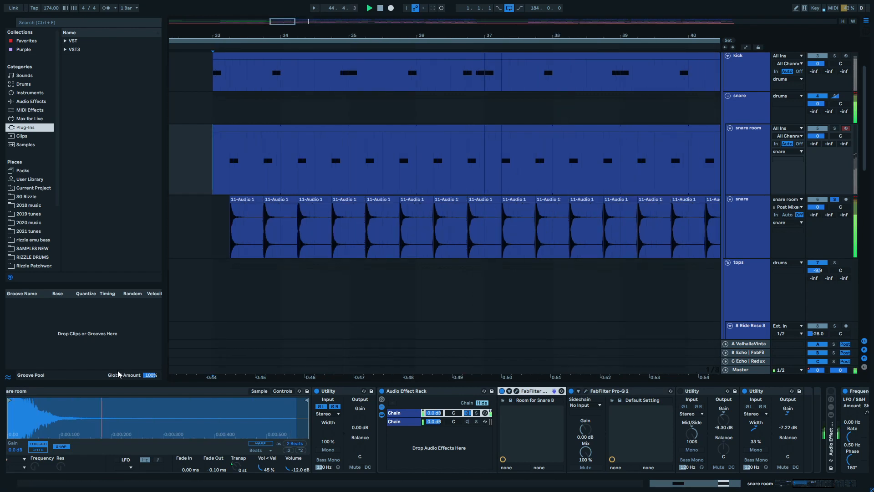
# Select the snare room sampler inside the Drum Rack and inspect its source sample
pyautogui.hscroll(-2, 98, 422)
pyautogui.hscroll(-3, 98, 423)
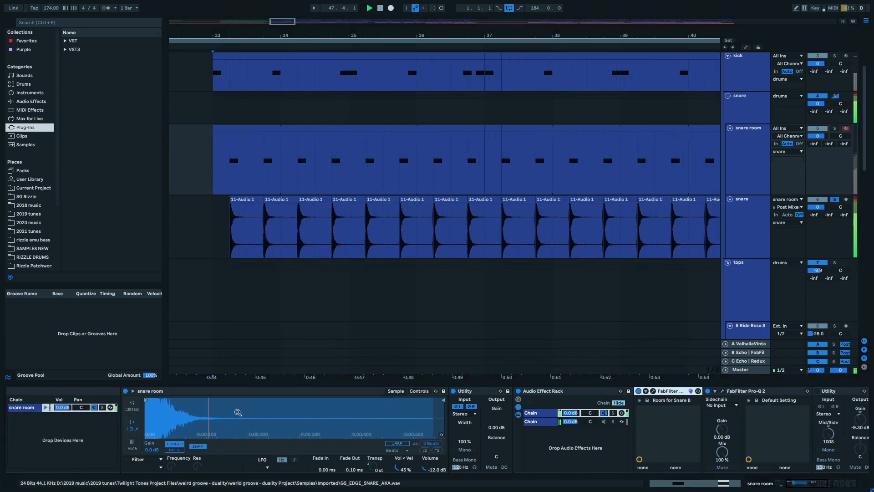
pyautogui.click(194, 393)
pyautogui.hscroll(-2, 193, 394)
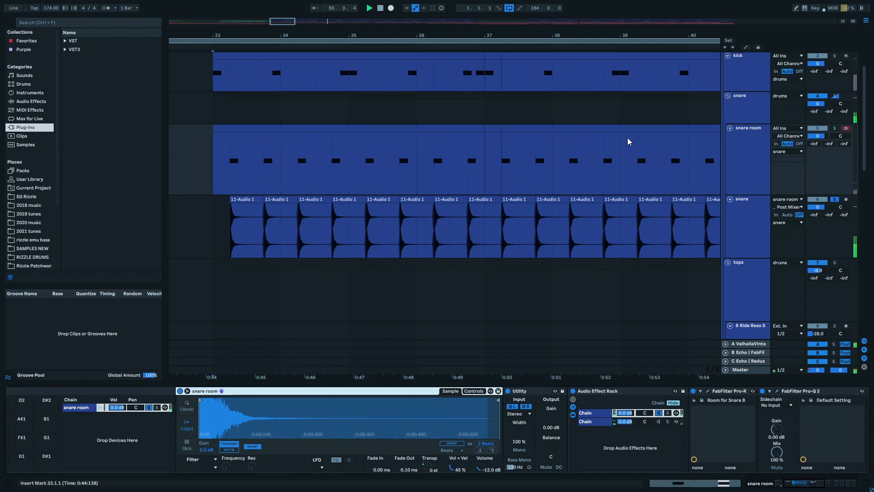
# Examine the snare group's tracks and set the insert marker in the group at bar 37
pyautogui.scroll(-3, 585, 122)
pyautogui.hscroll(5, 585, 118)
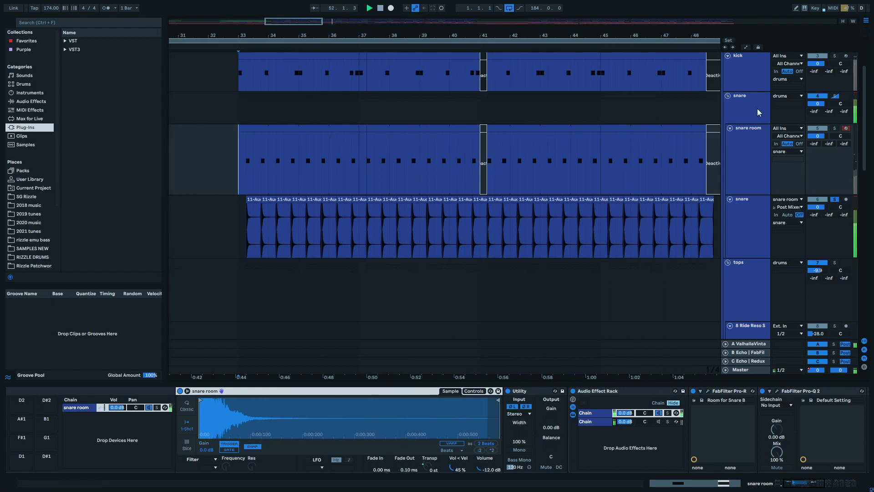
pyautogui.click(449, 114)
pyautogui.click(359, 109)
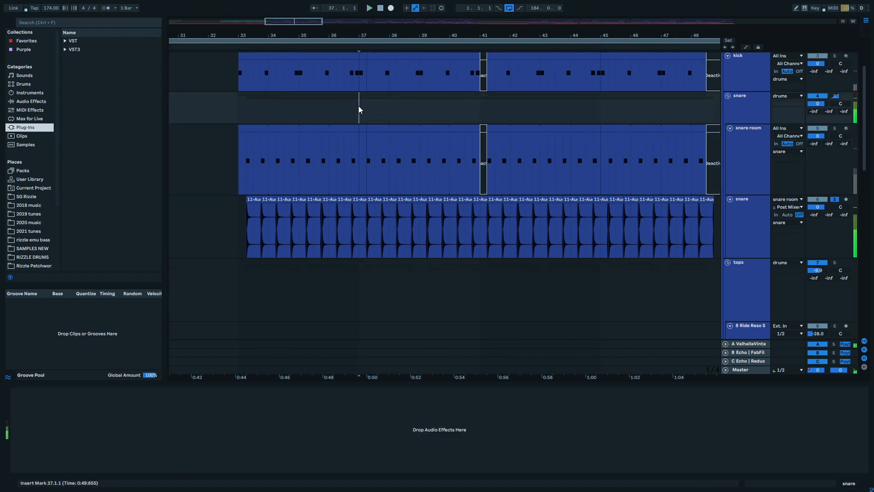
# Select the snare audio track's Audio Effect Rack for inspection, then show the snare room's devices again from bar 35
pyautogui.click(309, 145)
pyautogui.click(301, 210)
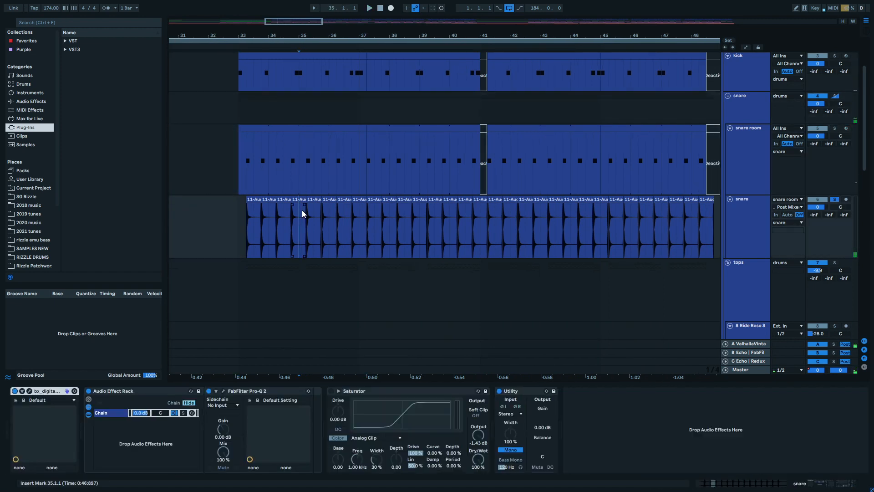
pyautogui.click(124, 391)
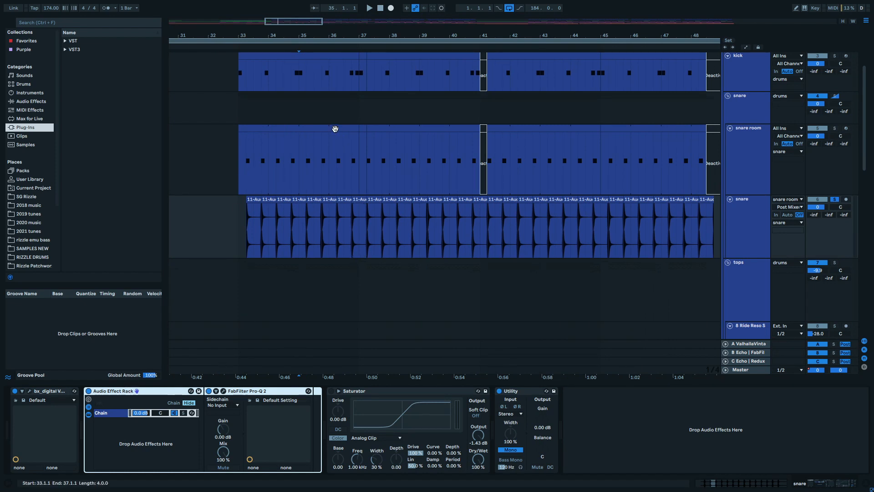
pyautogui.click(297, 141)
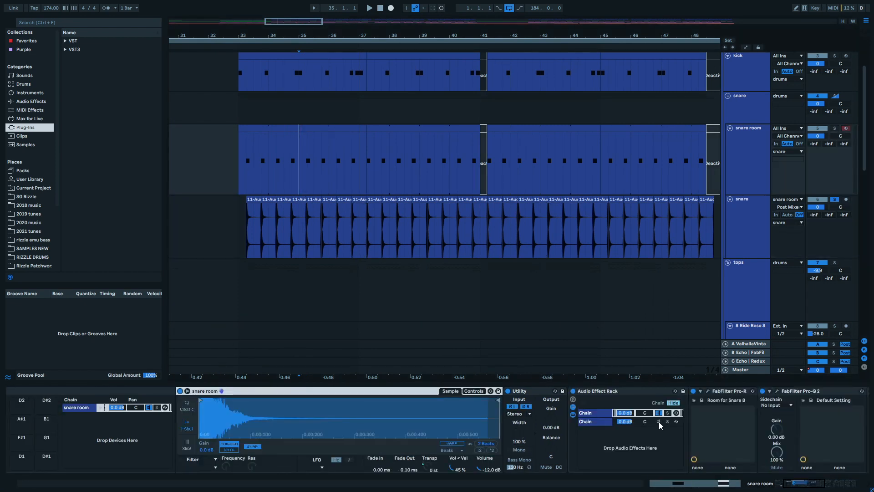
# Compare the devices on the two chains of the snare room's Audio Effect Rack, ending on the second chain
pyautogui.click(603, 422)
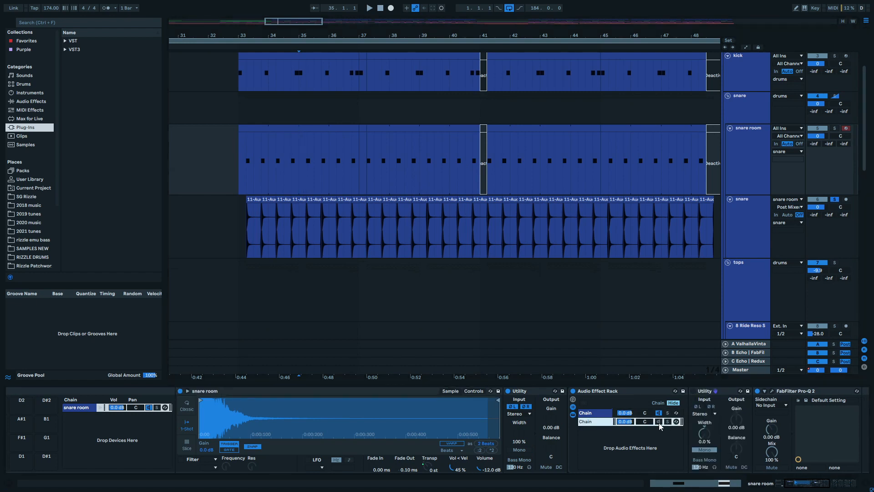
pyautogui.click(587, 413)
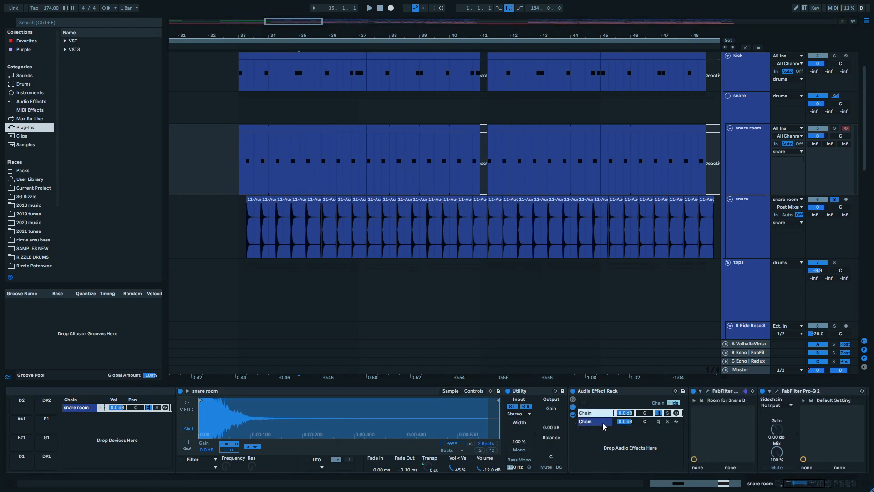
pyautogui.scroll(-3, 617, 415)
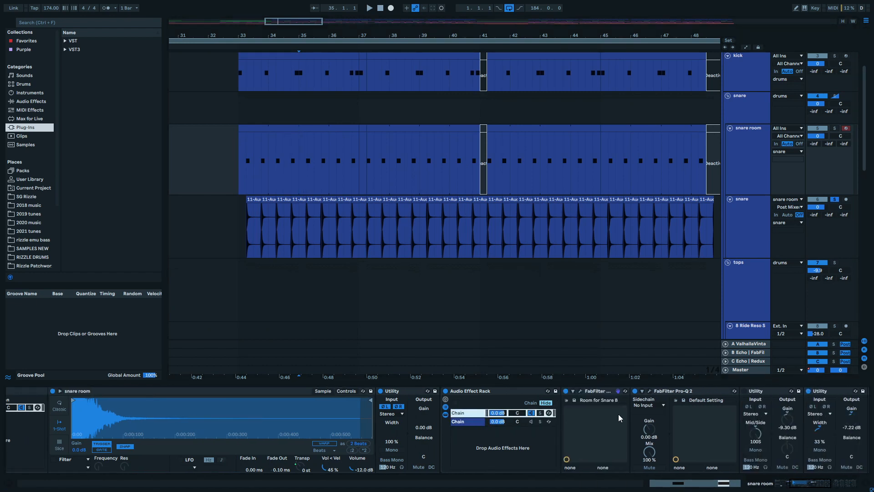
pyautogui.click(464, 422)
pyautogui.click(464, 415)
pyautogui.click(467, 423)
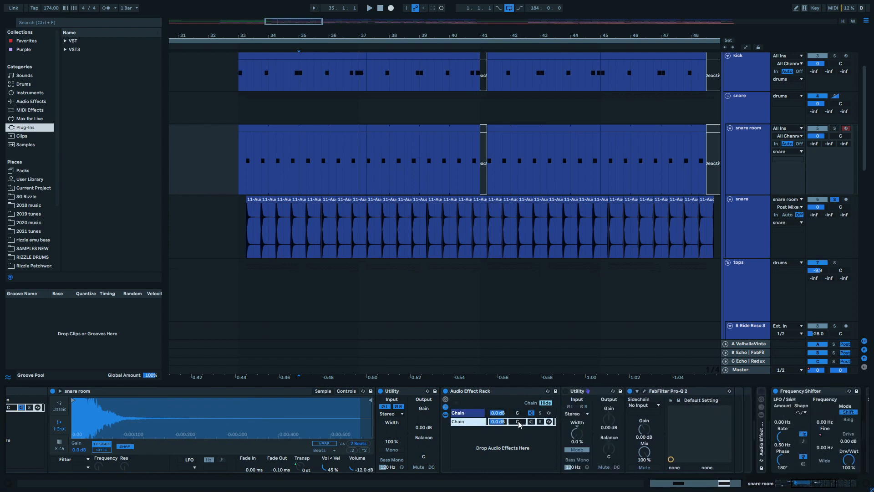
# Set the insert marker at 33.2 on the snare audio track and examine the waveform of its first 11-Audio 1 clip
pyautogui.click(248, 215)
pyautogui.scroll(10, 248, 216)
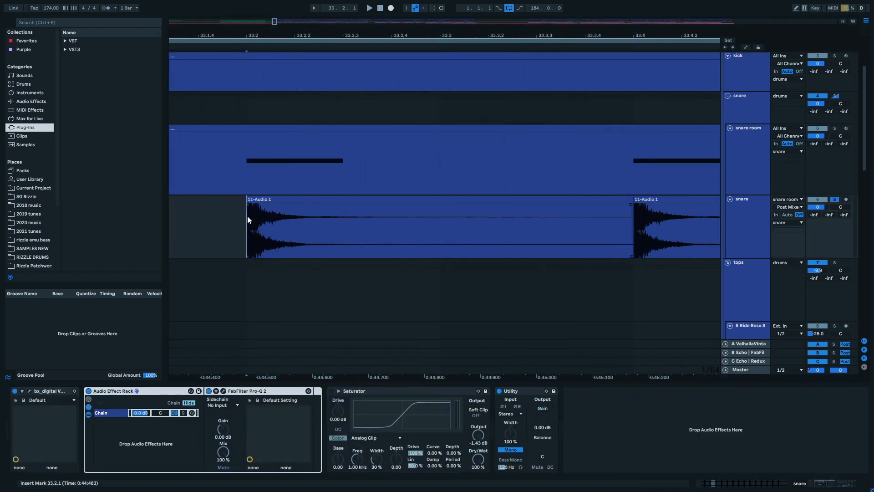
pyautogui.scroll(5, 247, 212)
pyautogui.scroll(-8, 247, 212)
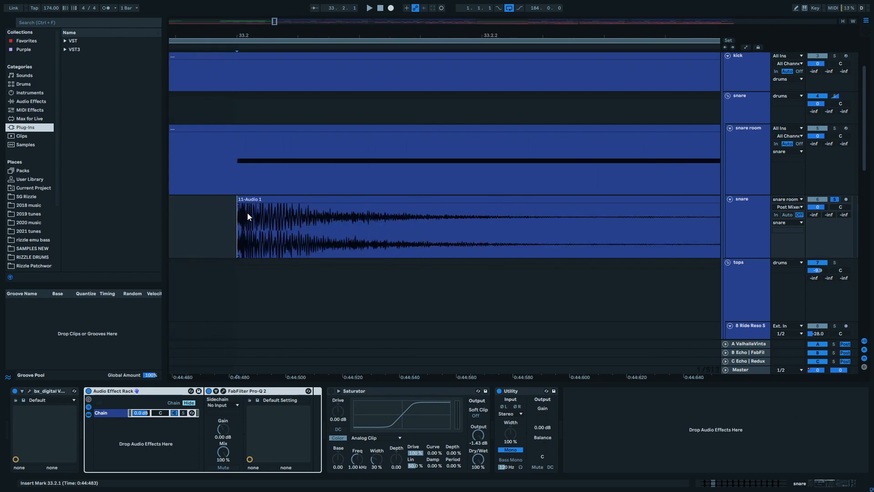
pyautogui.scroll(-3, 247, 212)
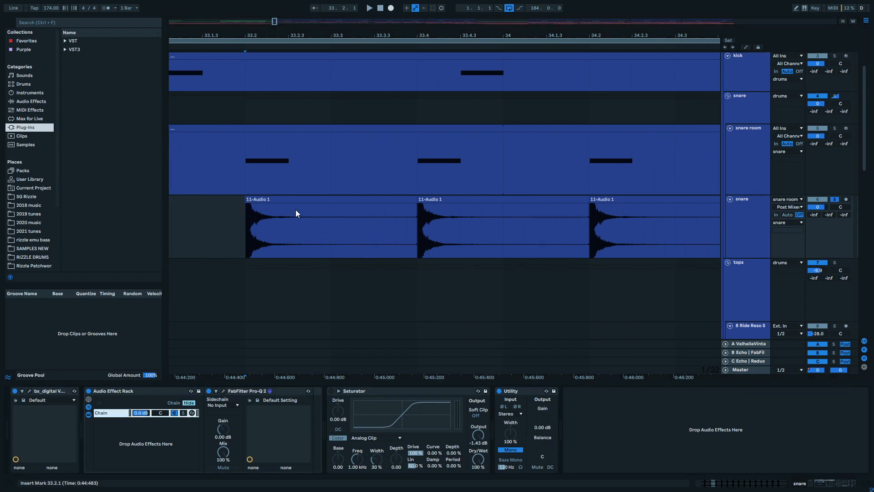
# Show the snare room's devices at 33.2 and select its Audio Effect Rack with the first chain's devices displayed
pyautogui.click(256, 164)
pyautogui.click(246, 160)
pyautogui.scroll(-2, 246, 159)
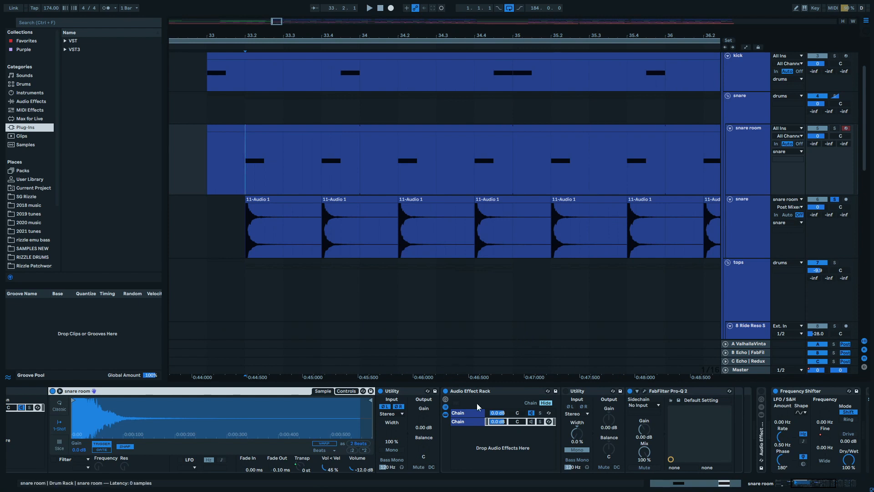
pyautogui.scroll(-2, 479, 406)
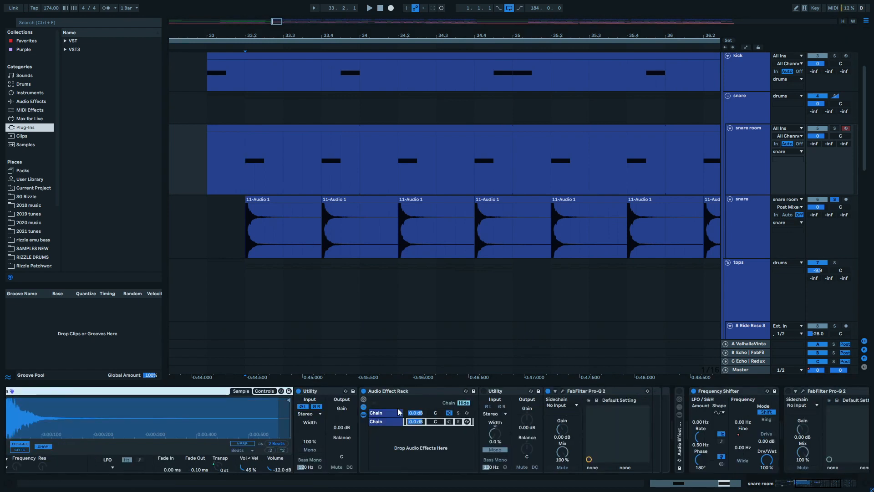
pyautogui.click(382, 413)
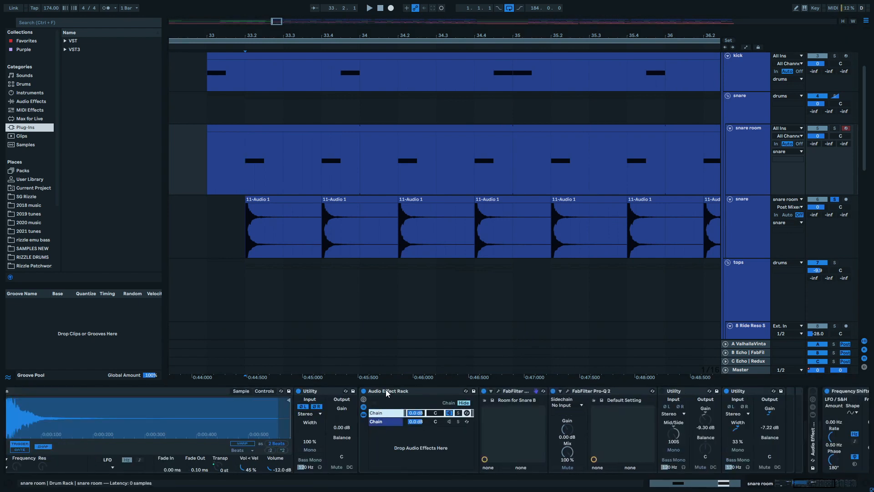
pyautogui.click(386, 390)
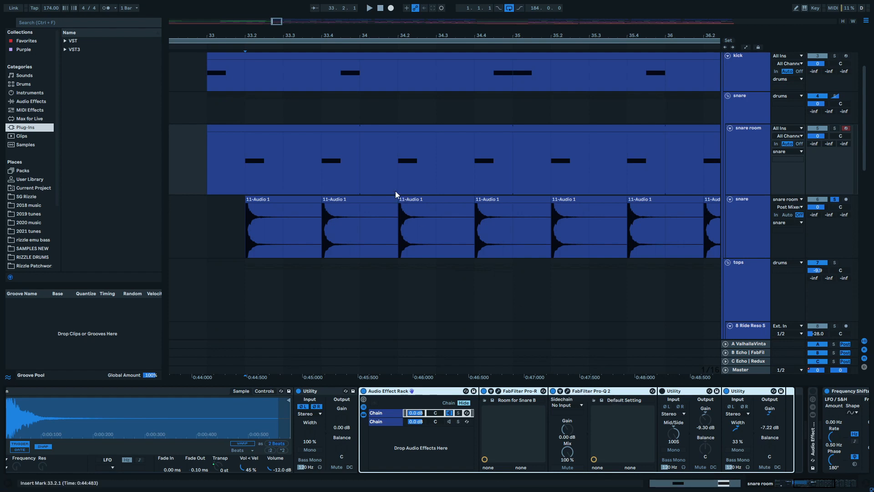
# Inspect the snare room track around 33.2 and 33.4, then select the Frequency Shifter in its device chain
pyautogui.click(328, 159)
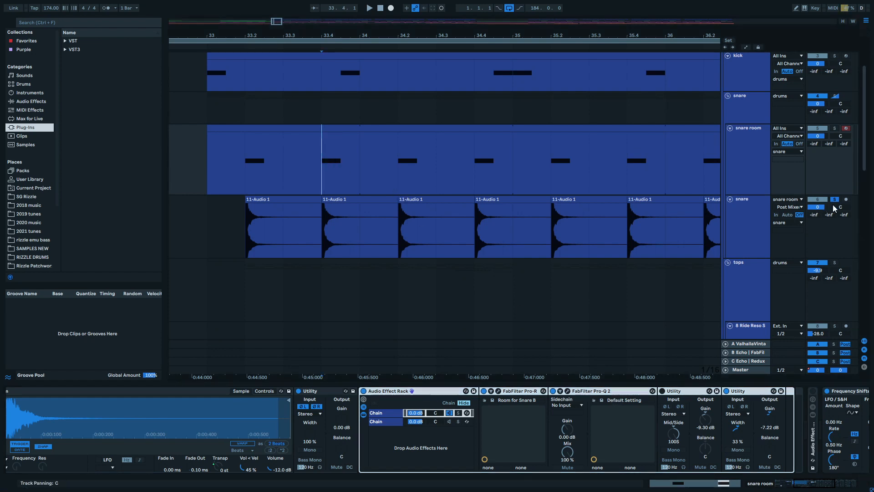
pyautogui.click(745, 153)
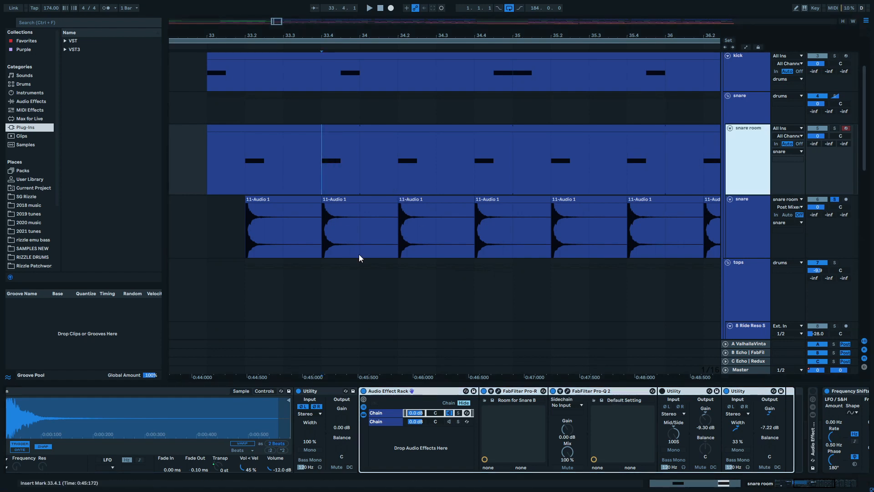
pyautogui.click(239, 152)
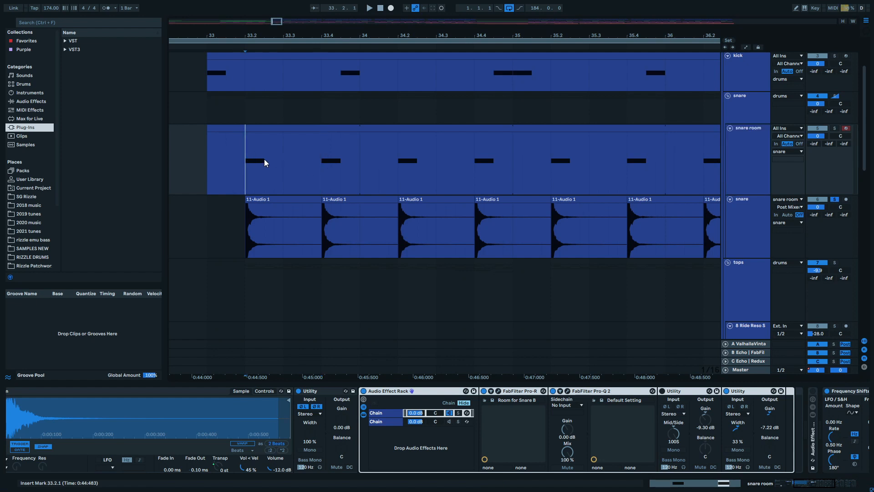
pyautogui.scroll(-5, 448, 392)
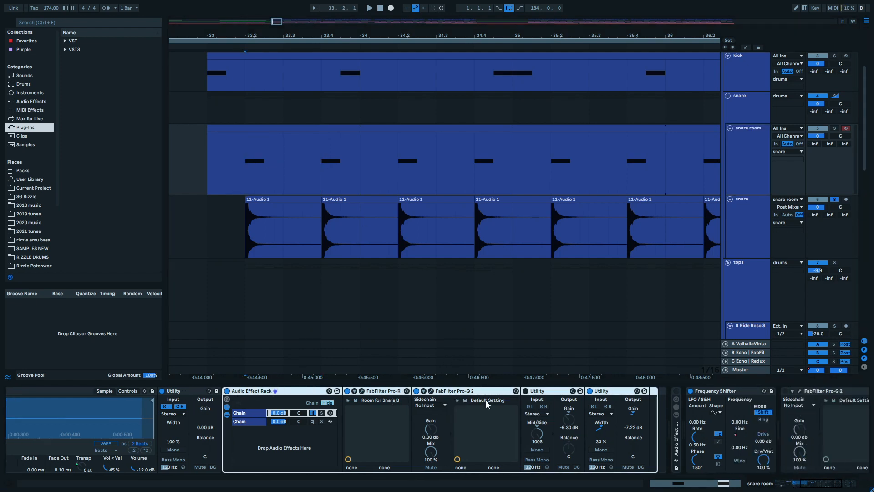
pyautogui.scroll(-3, 491, 402)
pyautogui.click(516, 392)
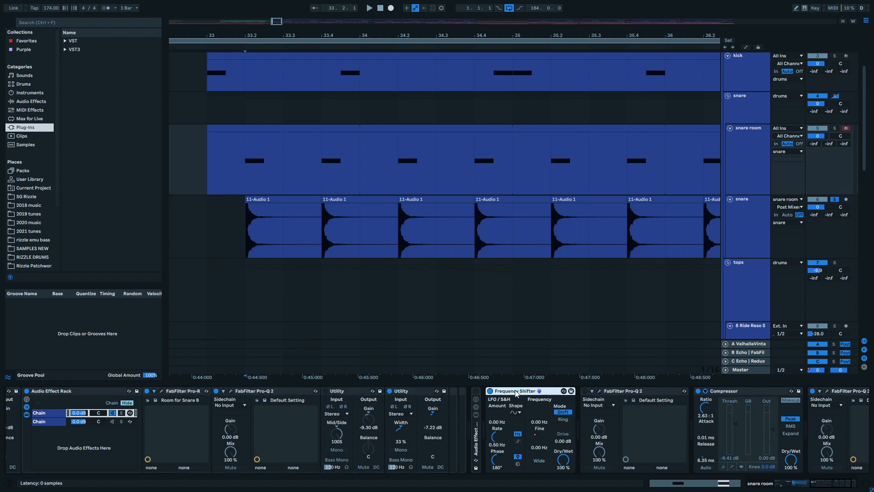
# Solo the snare group in place of the snare audio track and play it from 39.4
pyautogui.scroll(-6, 528, 209)
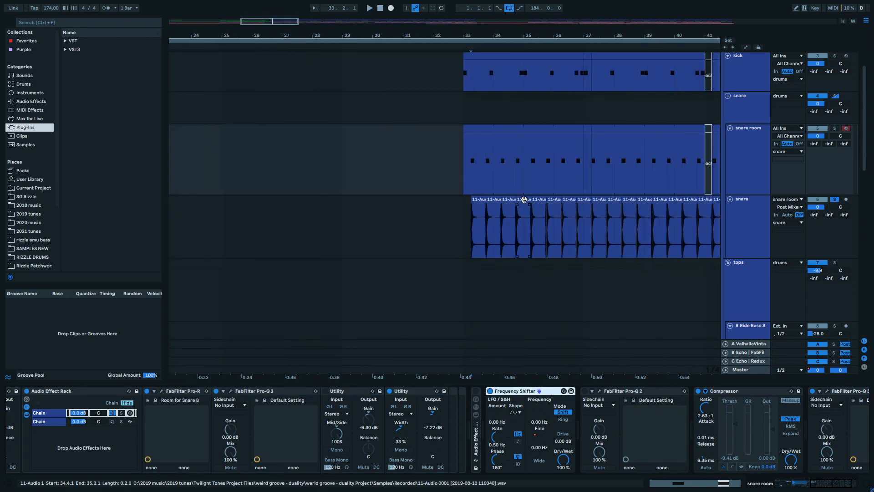
pyautogui.hscroll(4, 521, 197)
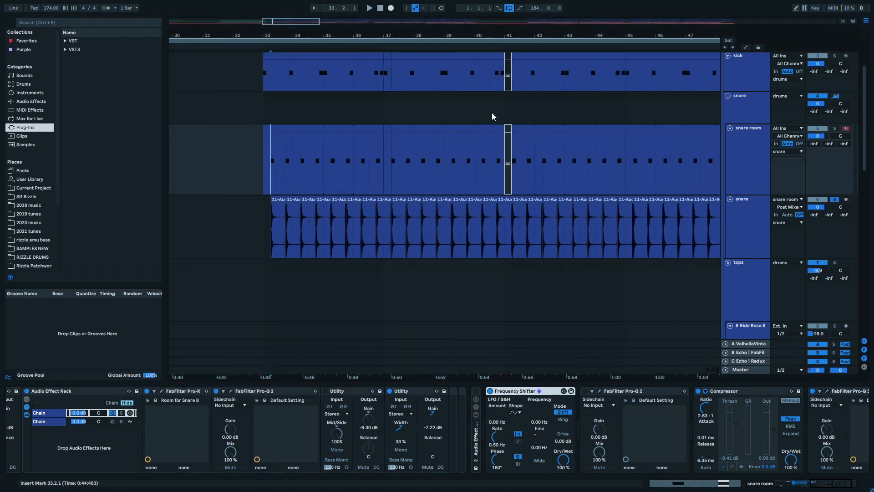
pyautogui.click(835, 96)
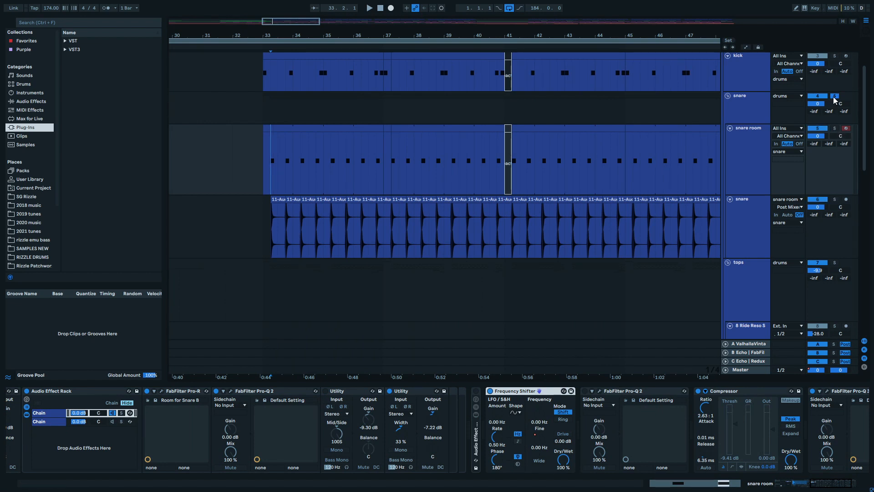
pyautogui.click(470, 104)
pyautogui.press('space')
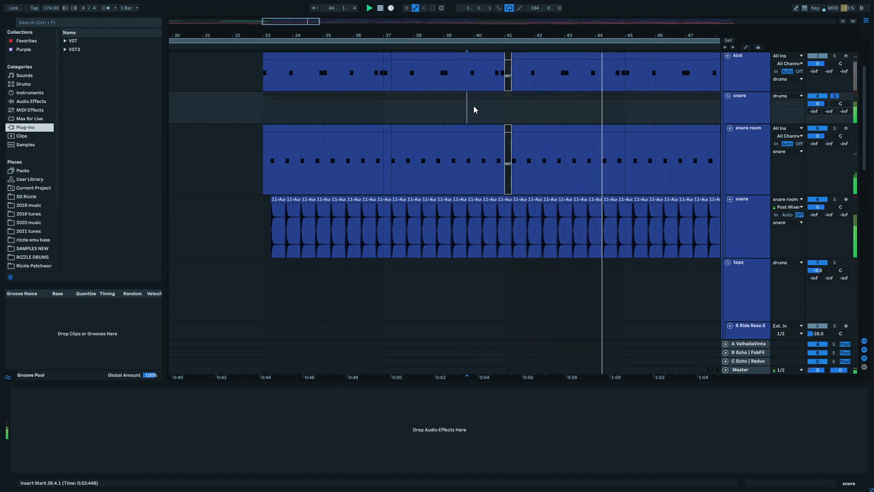
# Play the soloed snare group from bar 46 and stop playback
pyautogui.scroll(-4, 532, 108)
pyautogui.scroll(1, 538, 109)
pyautogui.click(559, 111)
pyautogui.press('space')
pyautogui.press('space')
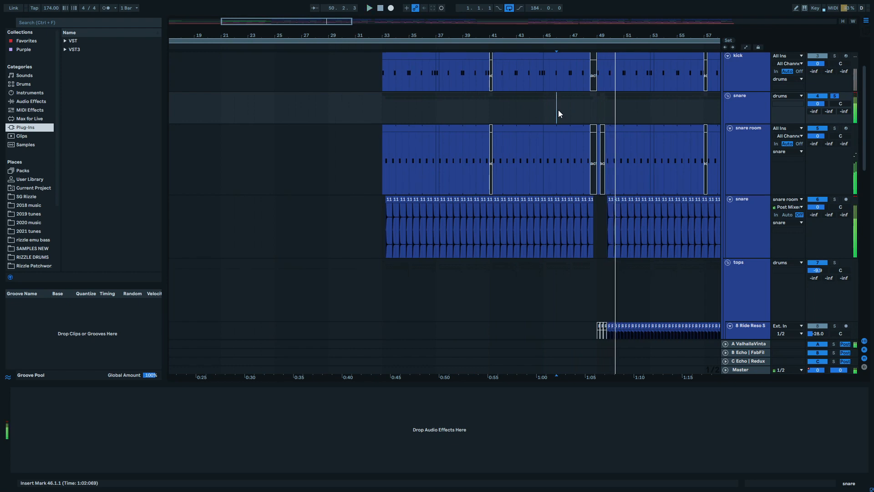
pyautogui.press('space')
# Set the insert marker at bar 45 on the snare room and examine its Frequency Shifter Fine automation, then hide the automation
pyautogui.click(542, 136)
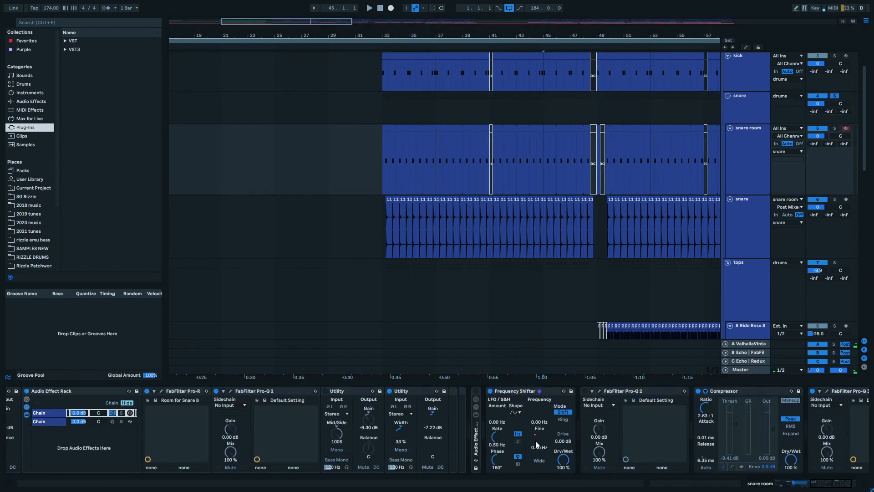
pyautogui.press('a')
pyautogui.hscroll(5, 539, 143)
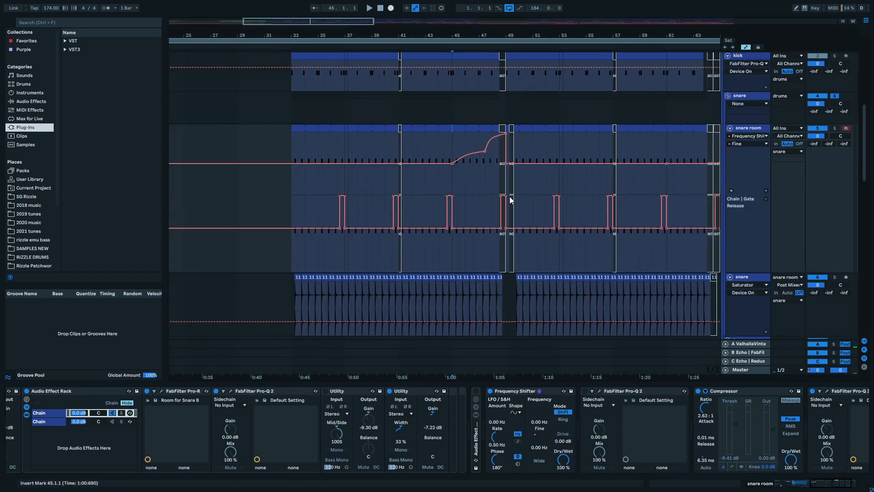
pyautogui.press('a')
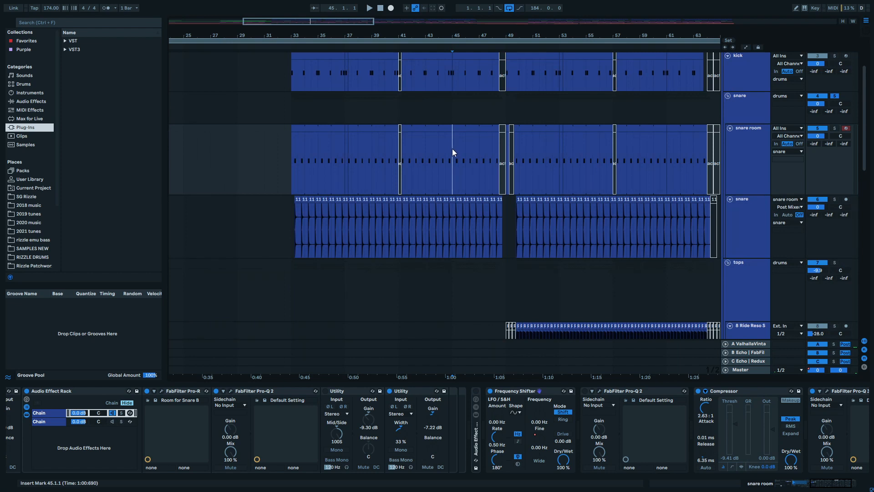
# Select 41.2 to 45.1 on the snare room and compare that stretch with the snare audio clips around bar 45
pyautogui.click(451, 131)
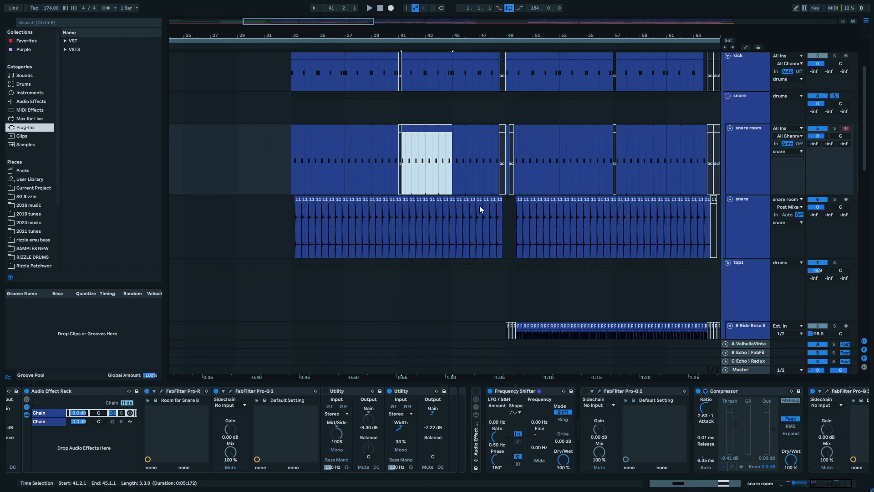
pyautogui.click(455, 210)
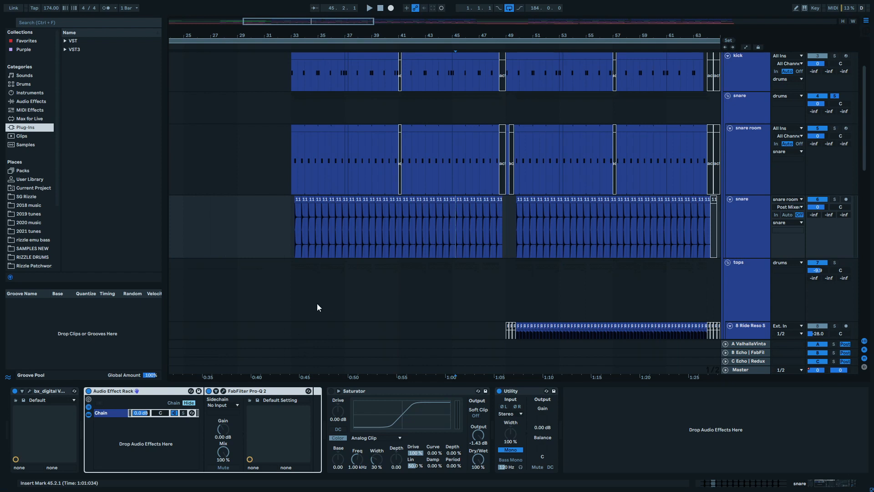
pyautogui.click(400, 148)
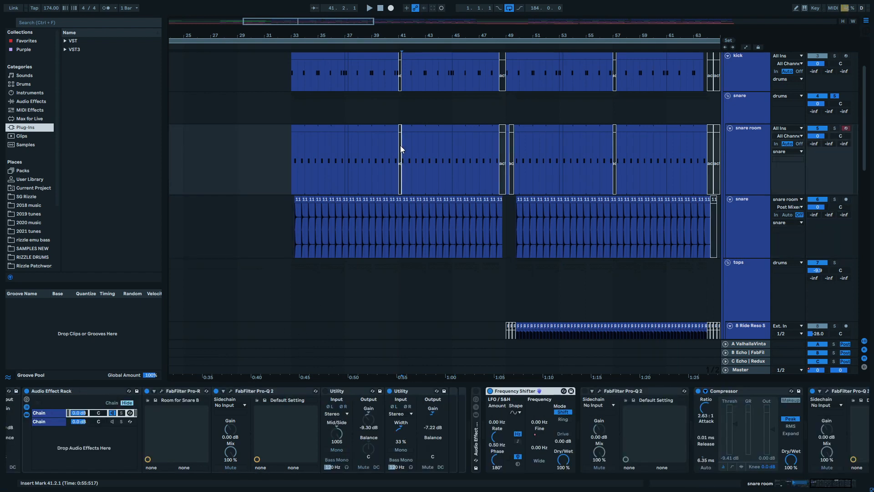
pyautogui.click(453, 146)
pyautogui.scroll(-1, 454, 164)
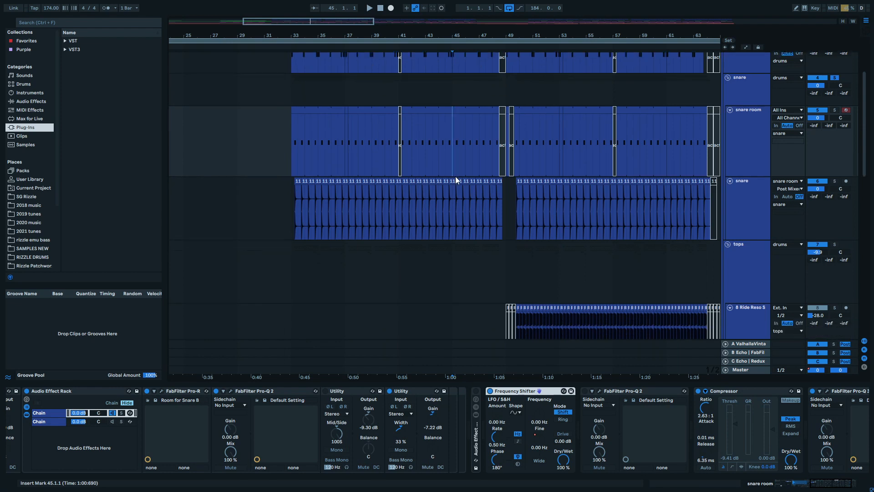
pyautogui.click(453, 187)
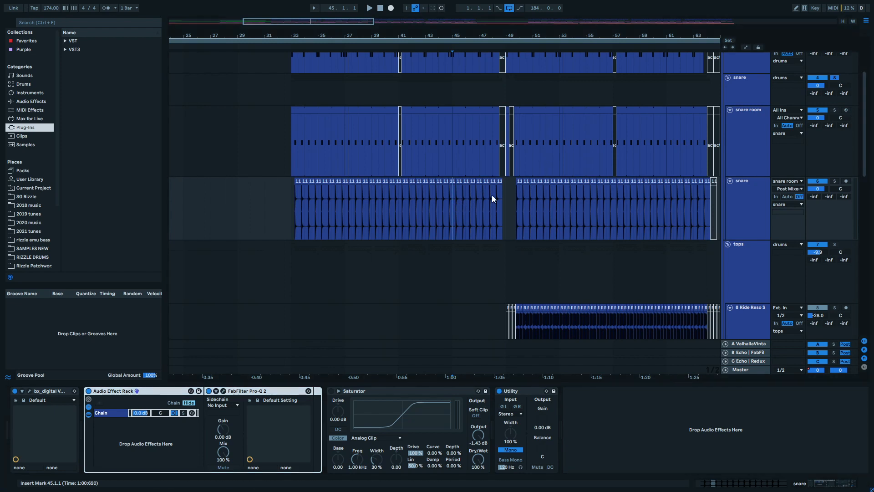
# Select the snare room's Compressor and expand it to inspect its sidechain settings
pyautogui.click(409, 139)
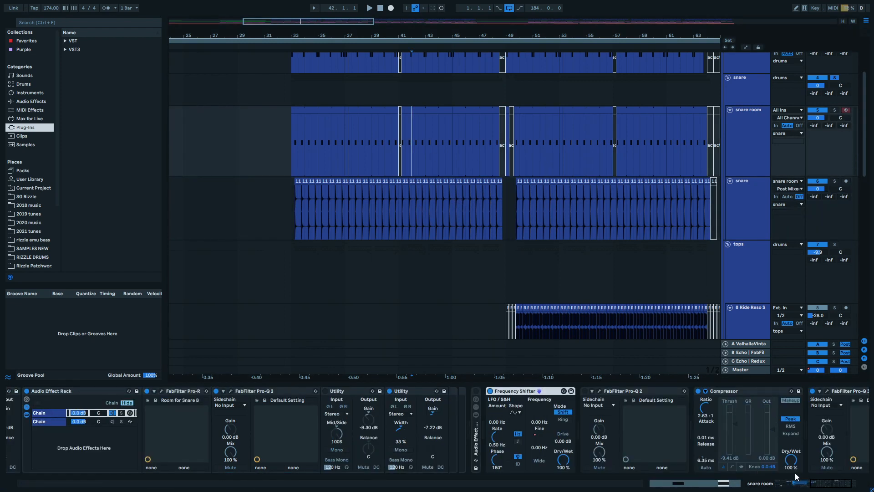
pyautogui.click(836, 486)
pyautogui.moveTo(837, 488); pyautogui.dragTo(842, 486)
pyautogui.click(613, 392)
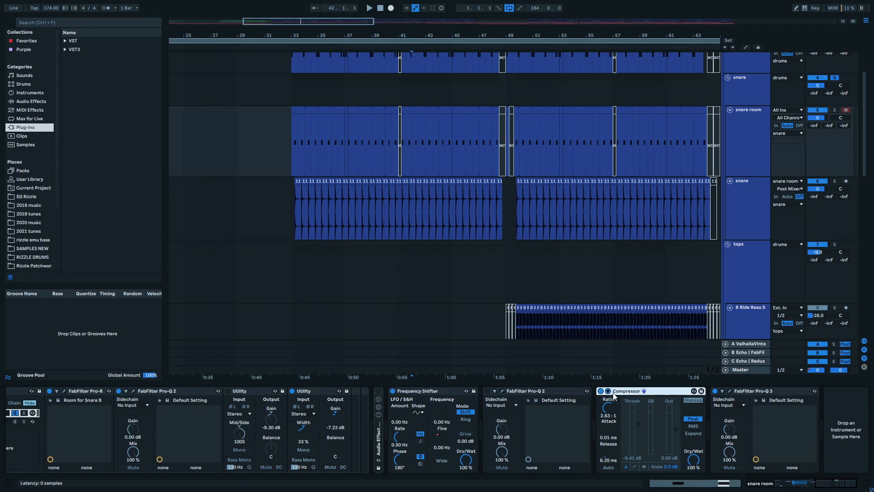
pyautogui.click(608, 391)
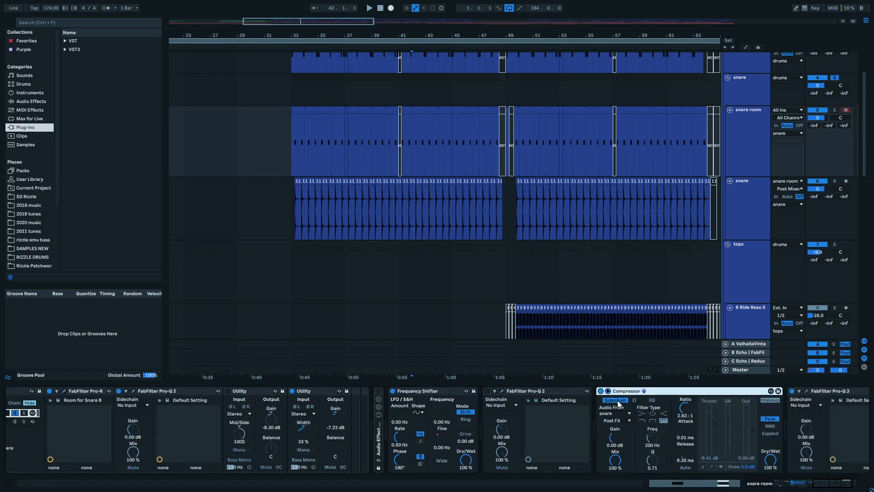
# Inspect the snare audio clips around 39.2, then set the marker at bar 43 on the snare room and examine its nearby notes
pyautogui.click(382, 227)
pyautogui.click(374, 211)
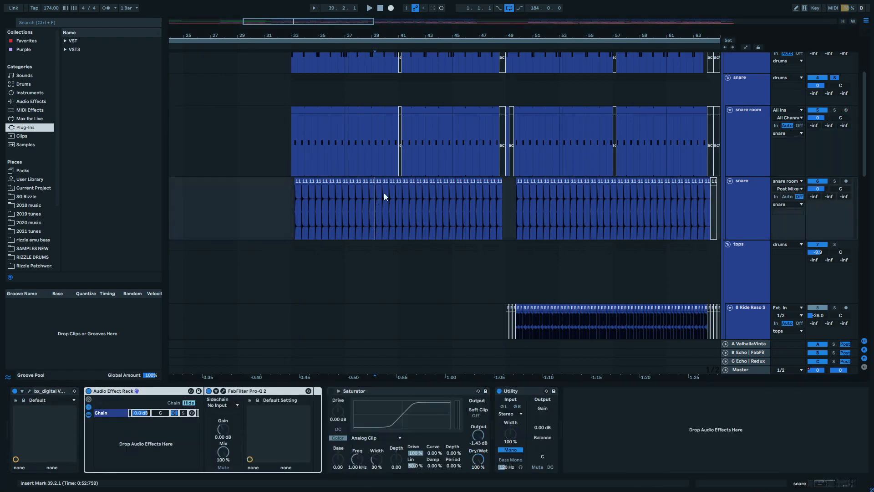
pyautogui.scroll(10, 389, 183)
pyautogui.scroll(-10, 409, 185)
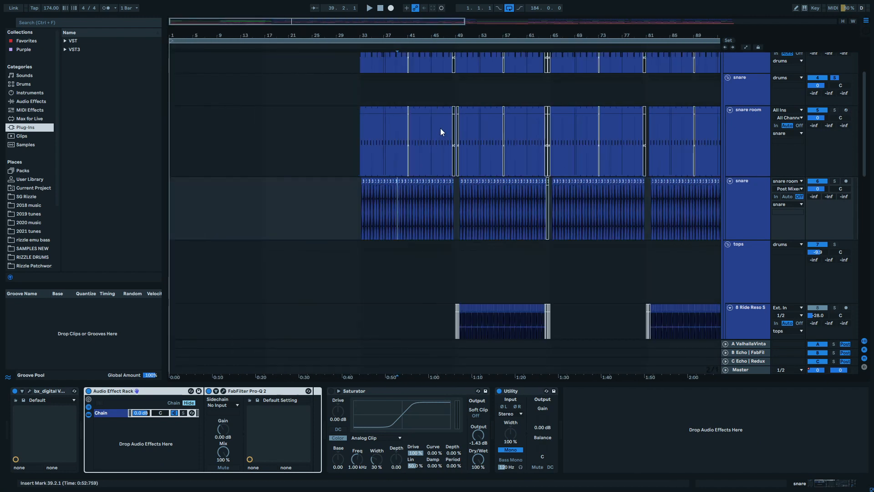
pyautogui.click(425, 132)
pyautogui.scroll(10, 413, 142)
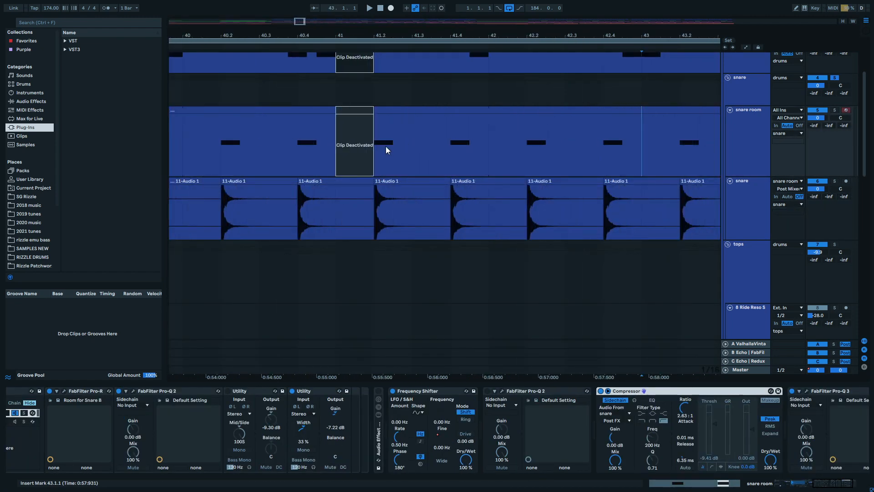
# Play the snare room from bar 33 and toggle its Compressor to compare the sidechained sound
pyautogui.click(372, 149)
pyautogui.scroll(-5, 299, 139)
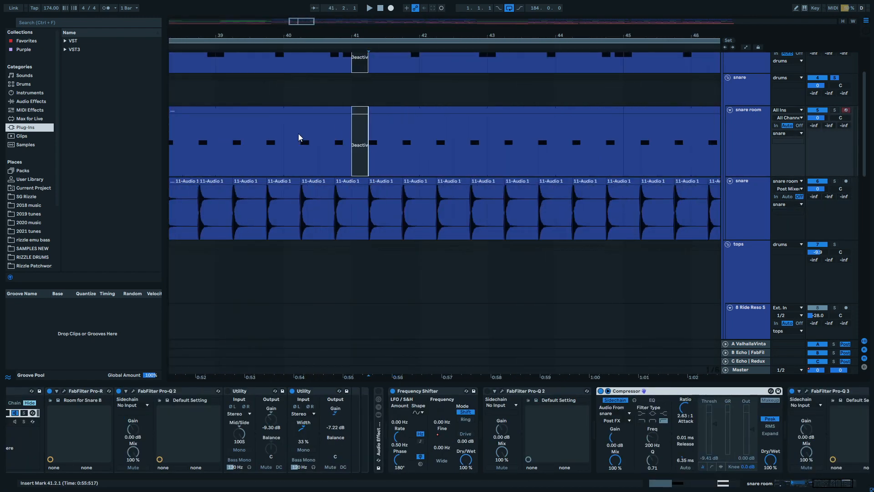
pyautogui.scroll(-4, 258, 141)
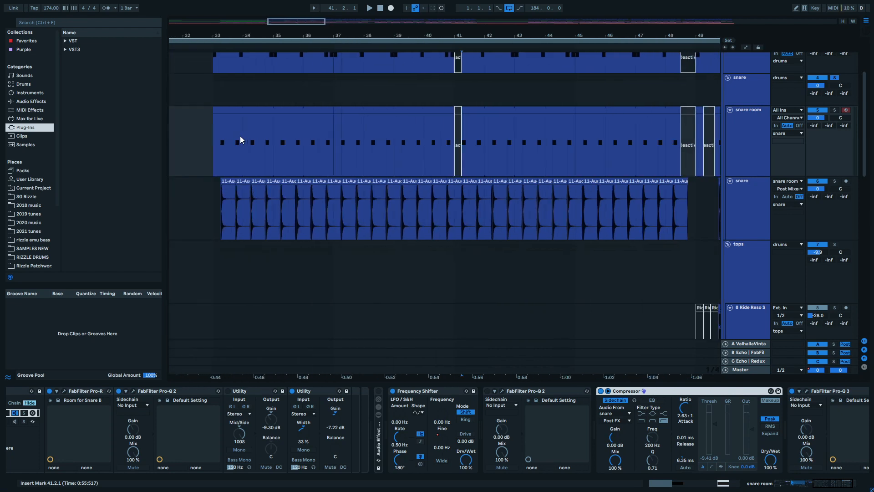
pyautogui.click(240, 142)
pyautogui.press('space')
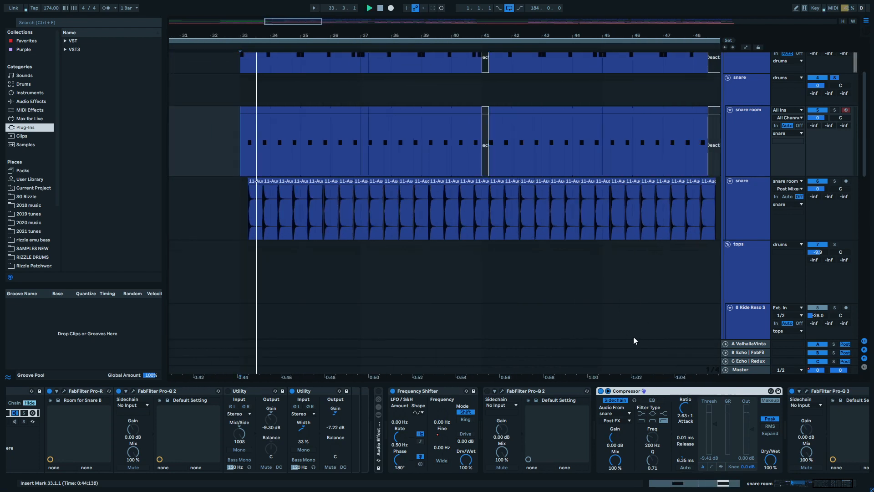
pyautogui.click(600, 392)
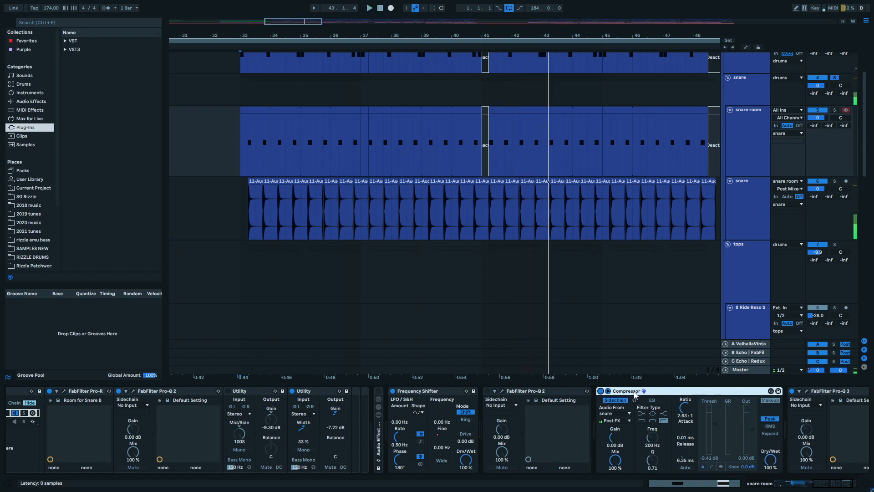
# Play the soloed snare audio layer from 33.2.1 and inspect its bx_digital V2 equalizer, closing the plug-in window when done
pyautogui.hscroll(3, 632, 396)
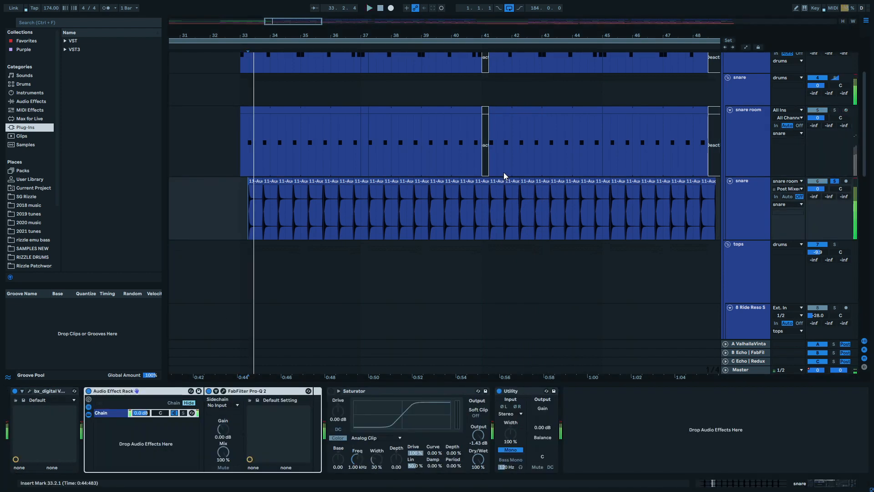
pyautogui.press('space')
pyautogui.press('space')
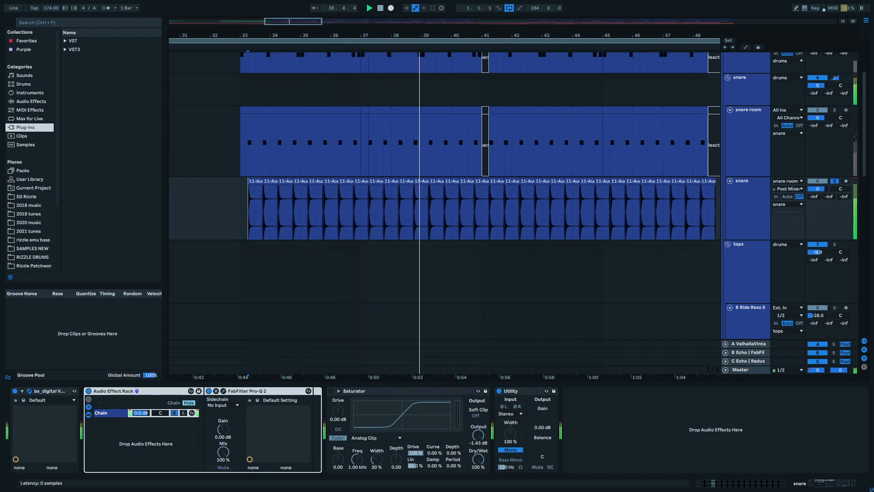
pyautogui.click(30, 391)
pyautogui.moveTo(480, 84); pyautogui.dragTo(302, 43)
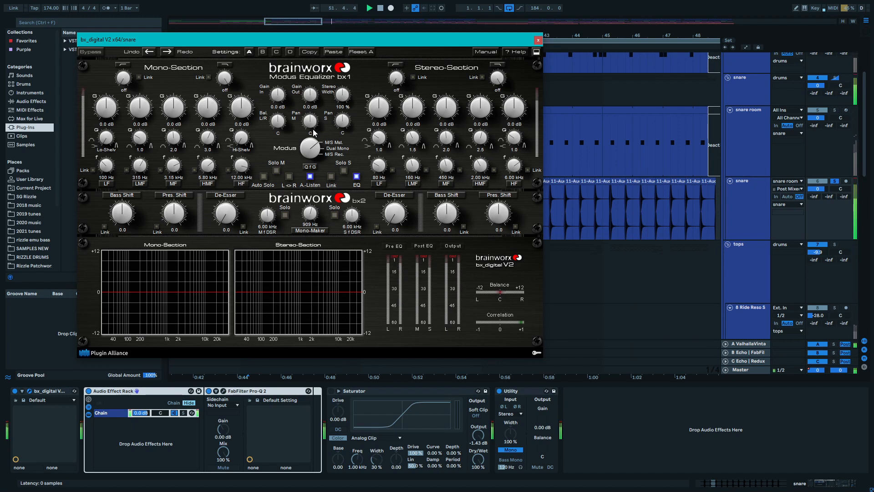
pyautogui.click(538, 40)
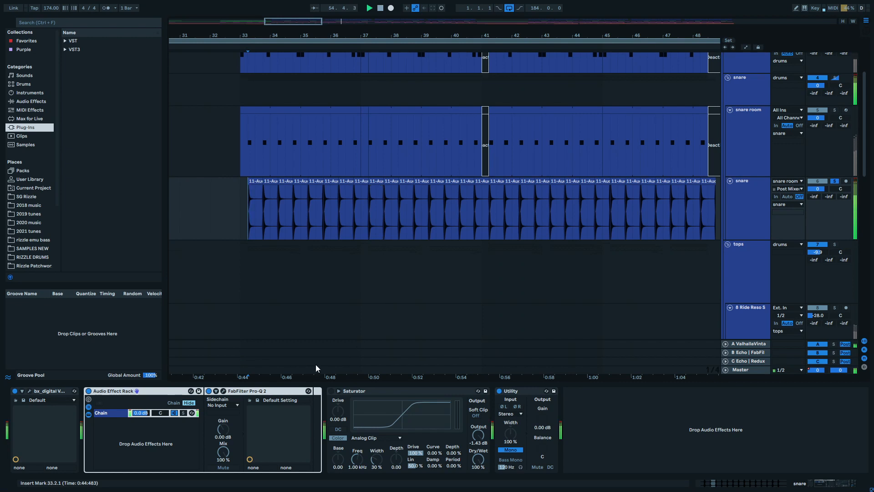
# Look over the snare layer's Pro-Q 2 and Utility, switching Utility's Mono off and back on to compare the width
pyautogui.click(240, 390)
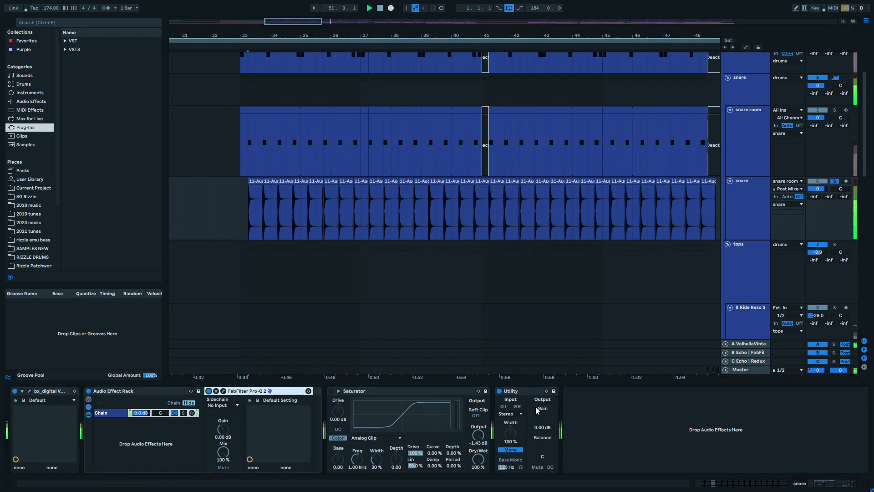
pyautogui.click(518, 391)
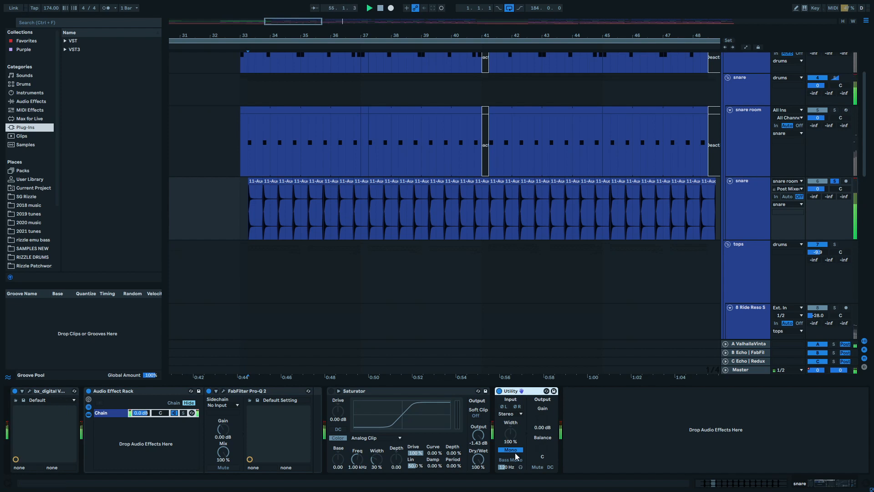
pyautogui.click(511, 449)
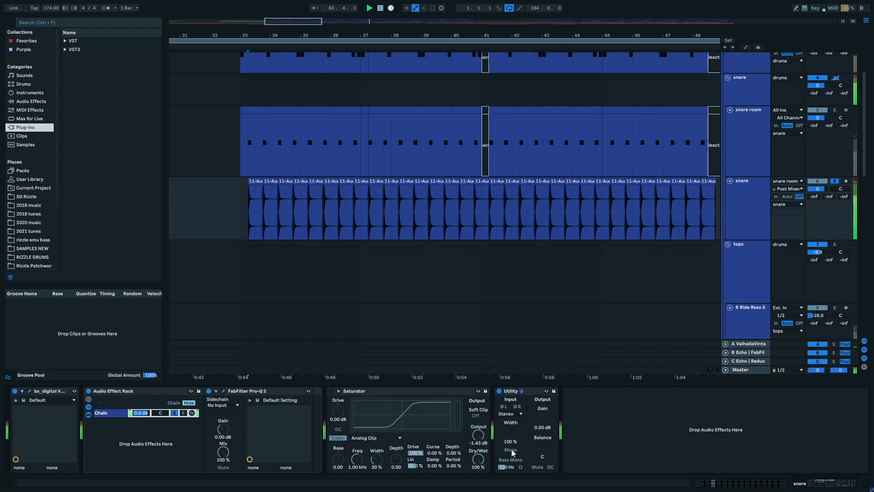
pyautogui.click(510, 449)
# Solo the snare group, the kick alone, and both together to hear how they work in the drums
pyautogui.click(749, 94)
pyautogui.scroll(2, 780, 86)
pyautogui.scroll(2, 780, 86)
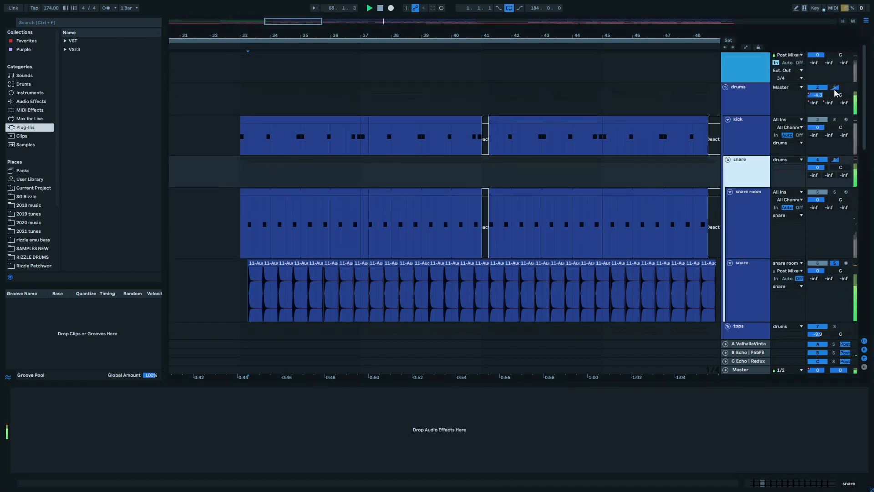
pyautogui.click(834, 160)
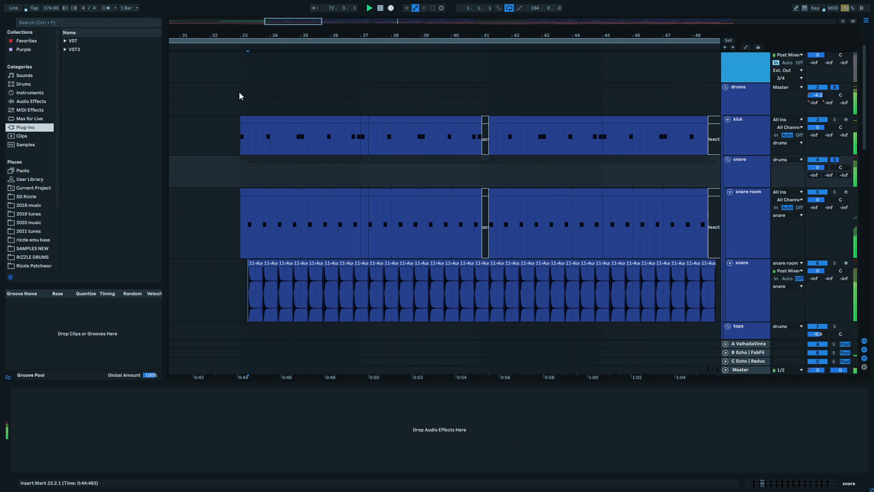
pyautogui.click(835, 120)
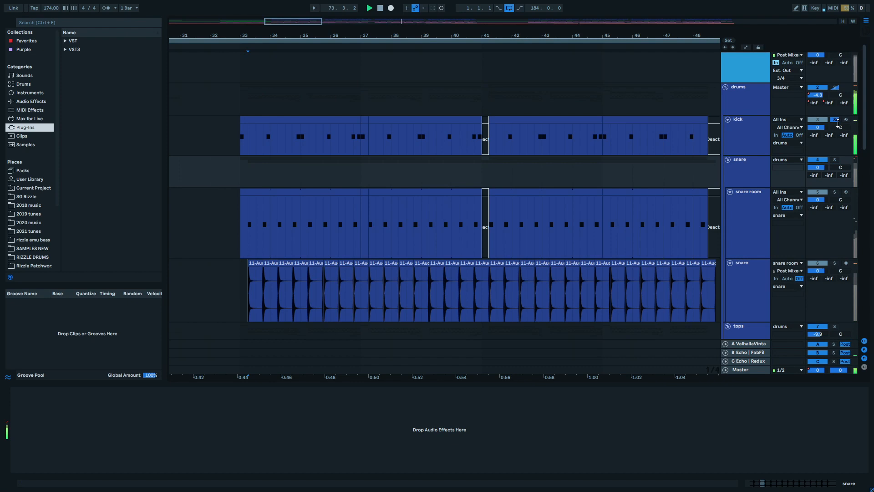
pyautogui.click(834, 160)
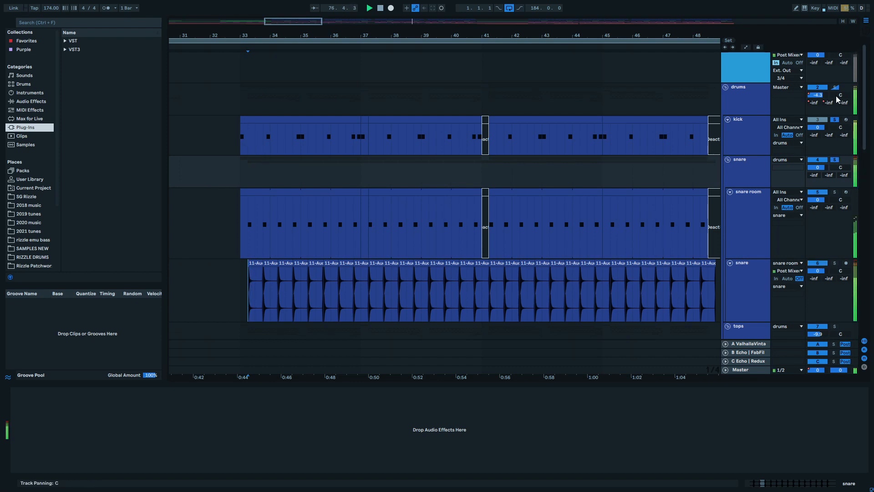
# Solo the tops group within the drums during playback
pyautogui.scroll(-4, 747, 204)
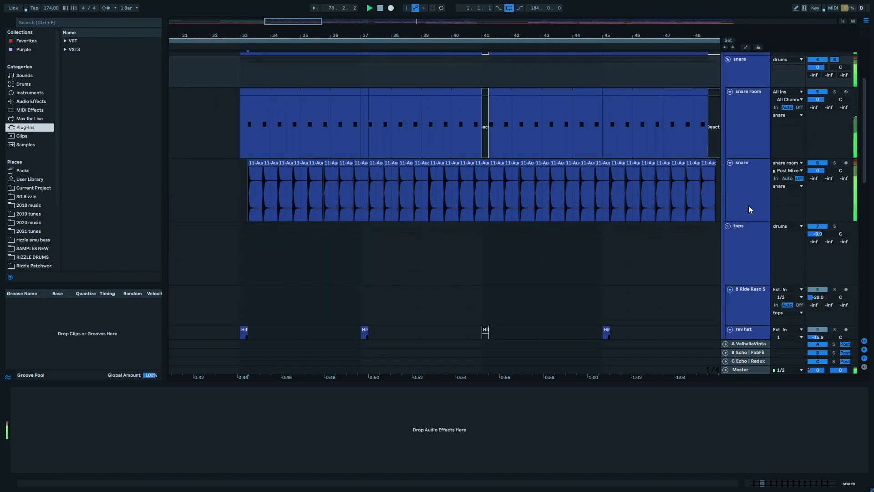
pyautogui.scroll(-2, 749, 202)
pyautogui.click(749, 199)
pyautogui.scroll(-2, 792, 169)
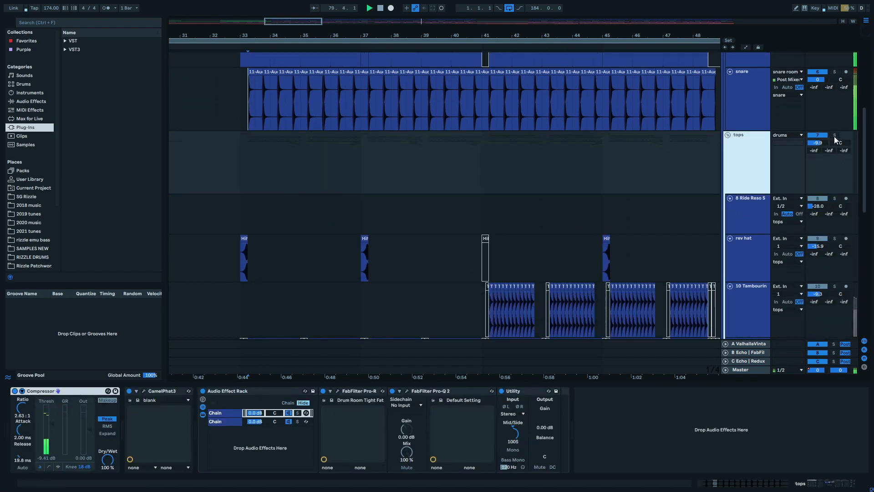
pyautogui.click(701, 97)
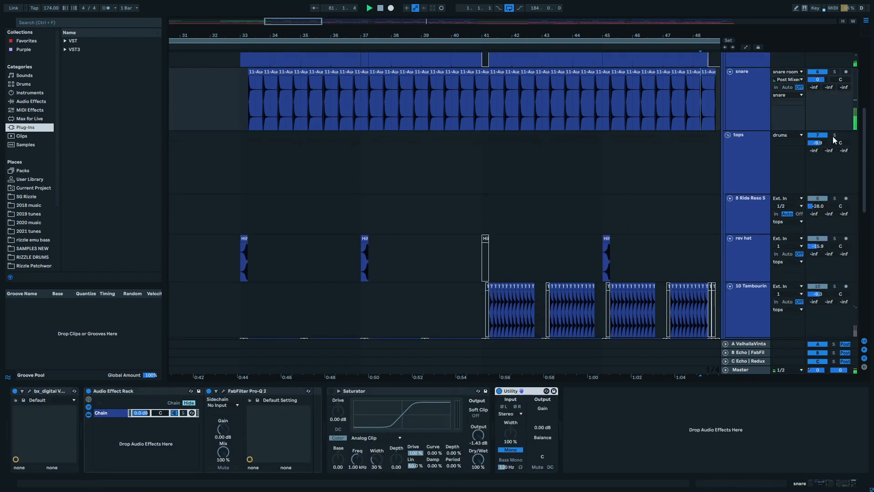
pyautogui.click(833, 136)
pyautogui.scroll(-2, 344, 182)
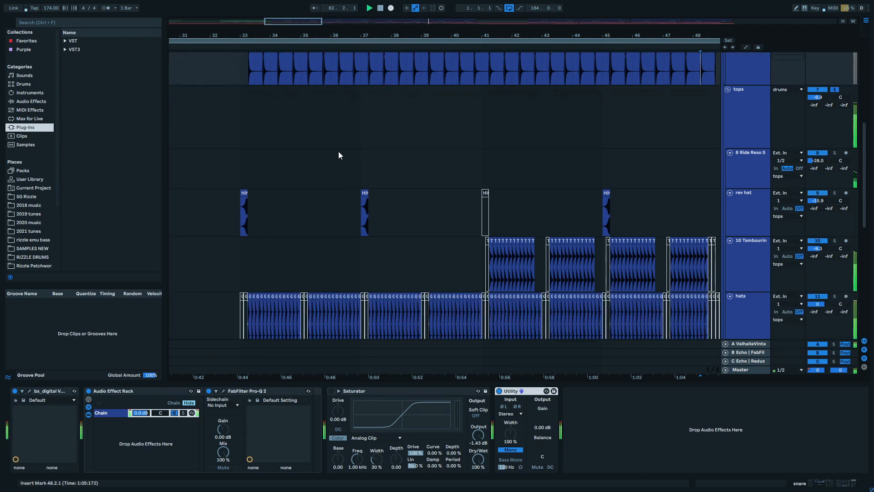
# Set the insert marker at bar 33 on the tops group and expand its Compressor to inspect the kick sidechain settings
pyautogui.click(241, 116)
pyautogui.scroll(-5, 357, 149)
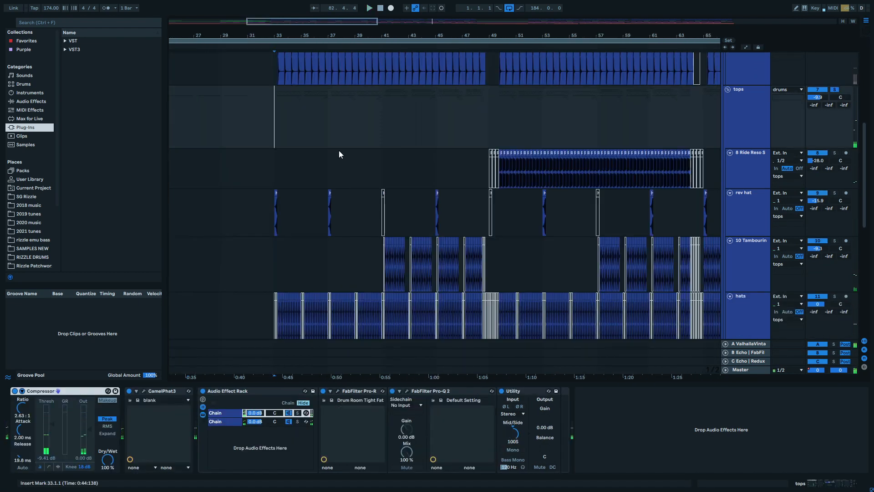
pyautogui.scroll(-1, 334, 152)
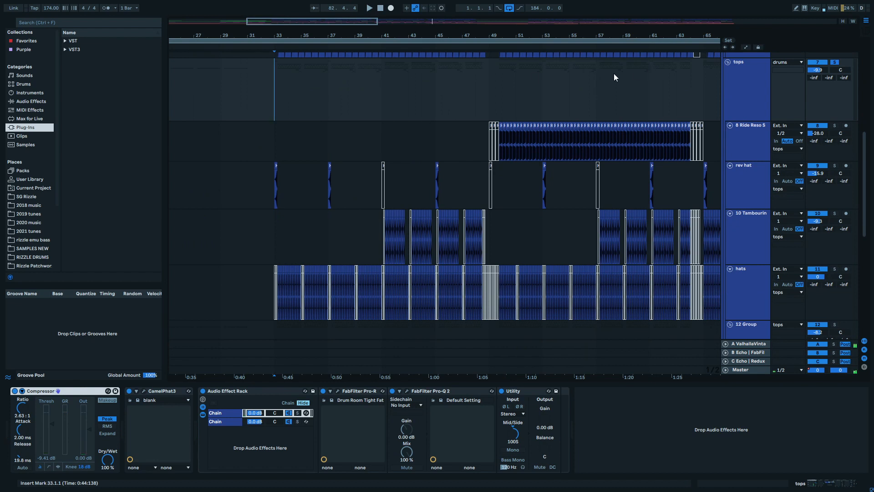
pyautogui.click(742, 86)
pyautogui.click(441, 101)
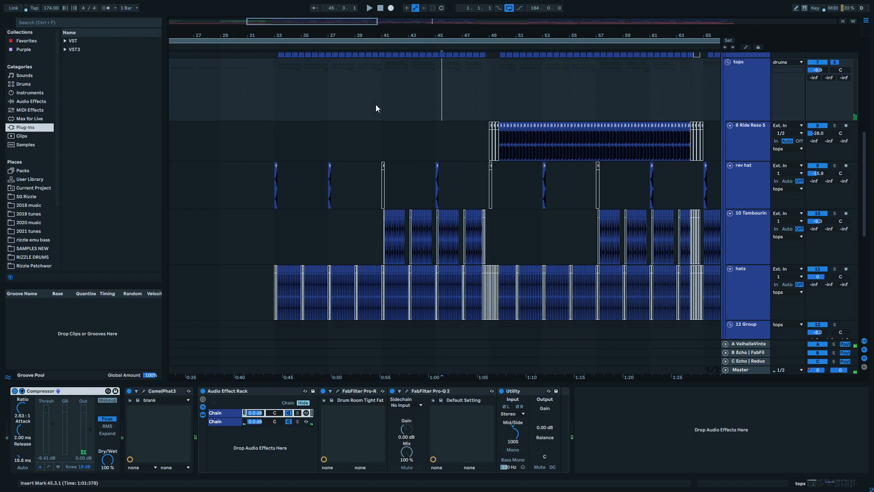
pyautogui.click(274, 97)
pyautogui.click(22, 391)
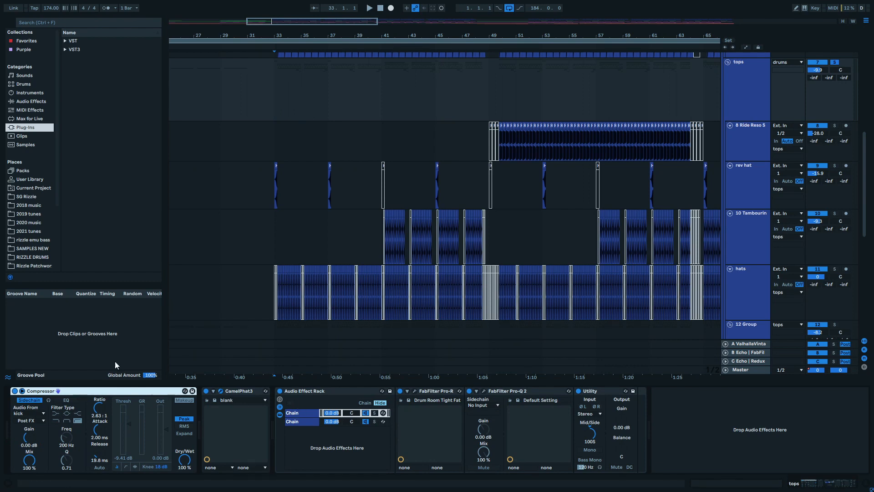
# Play the tops with the CamelPhat3 window open, toggle the effect to compare, and examine its Distortion controls
pyautogui.moveTo(443, 85); pyautogui.dragTo(319, 68)
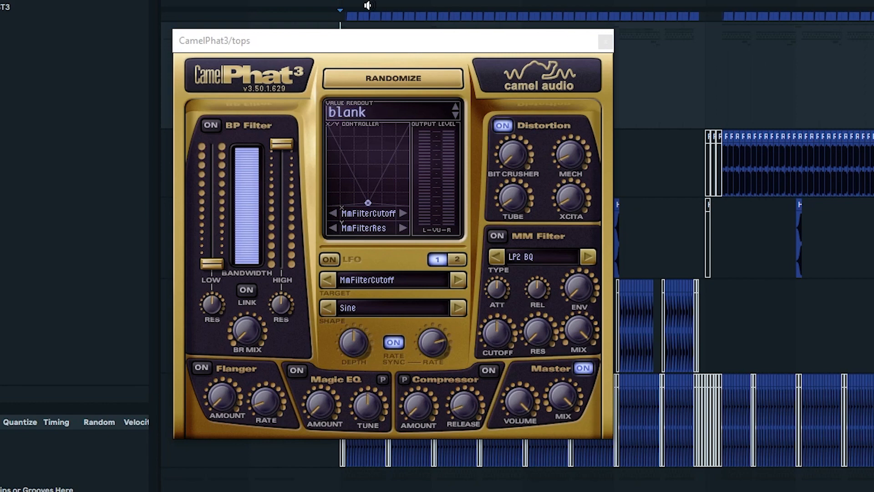
pyautogui.press('space')
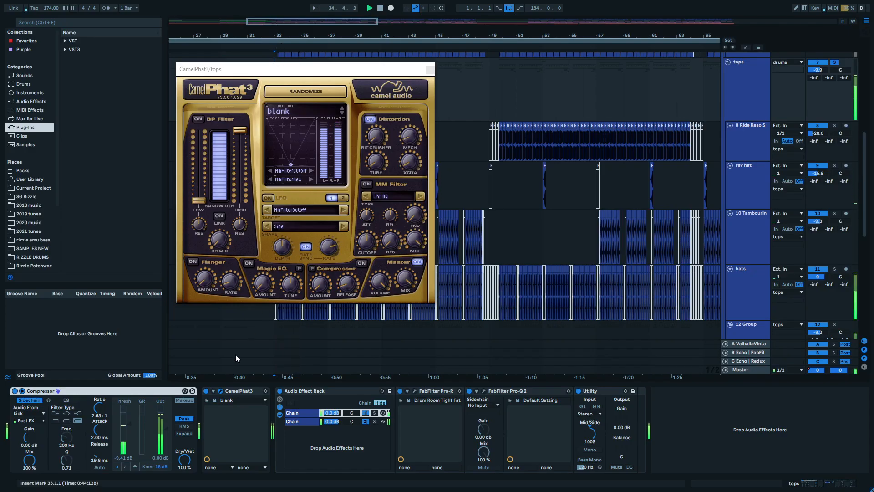
pyautogui.click(206, 391)
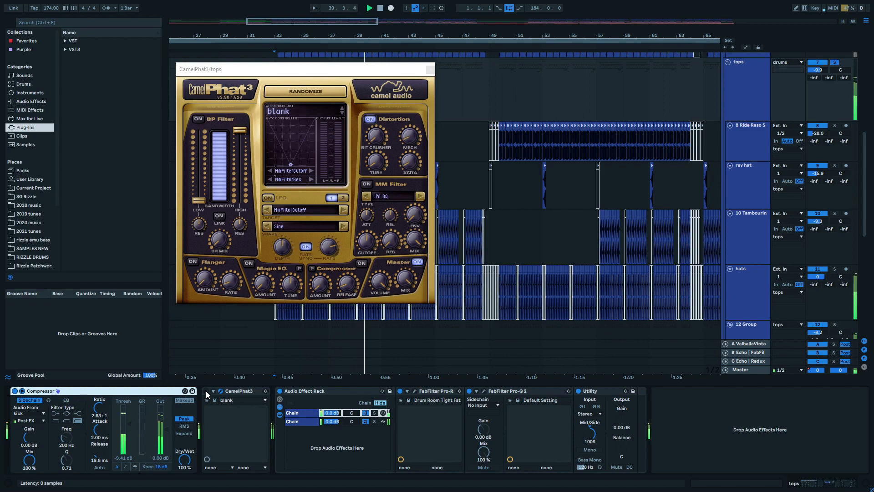
pyautogui.moveTo(406, 136)
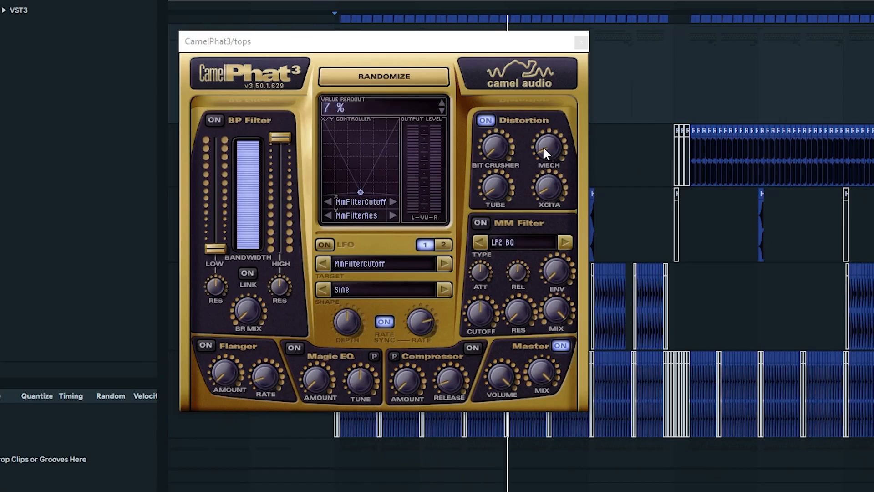
pyautogui.moveTo(502, 184)
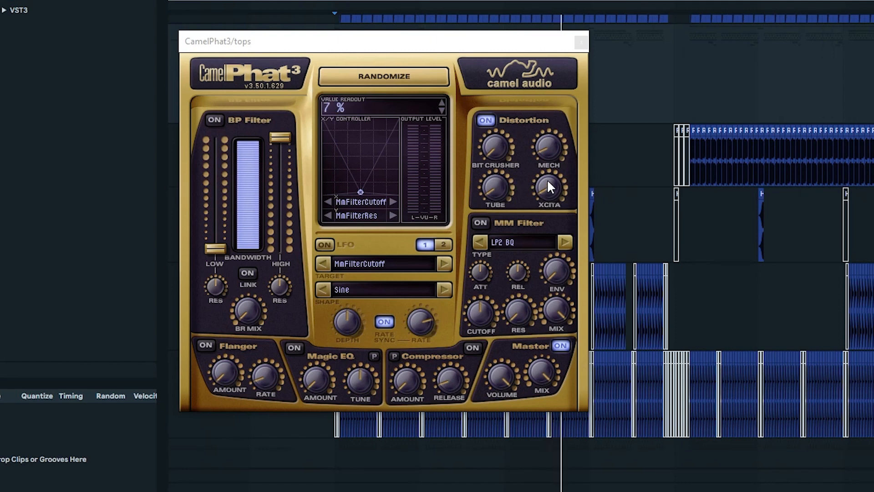
pyautogui.moveTo(541, 145)
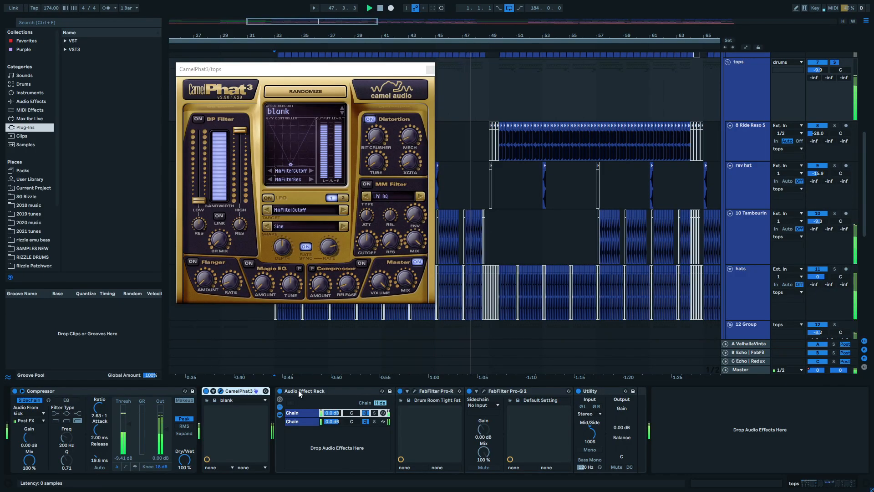
# Close CamelPhat3 and look over the tops group's Audio Effect Rack, with the insert marker returned to bar 33
pyautogui.click(298, 390)
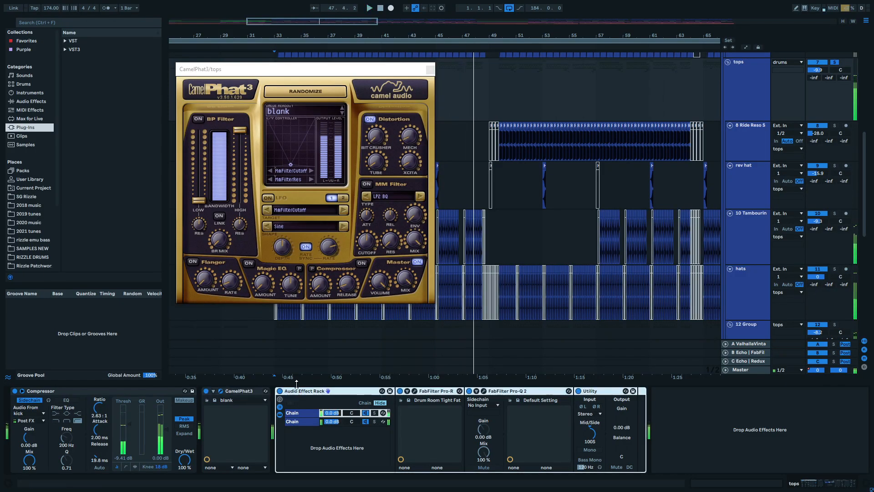
pyautogui.click(429, 70)
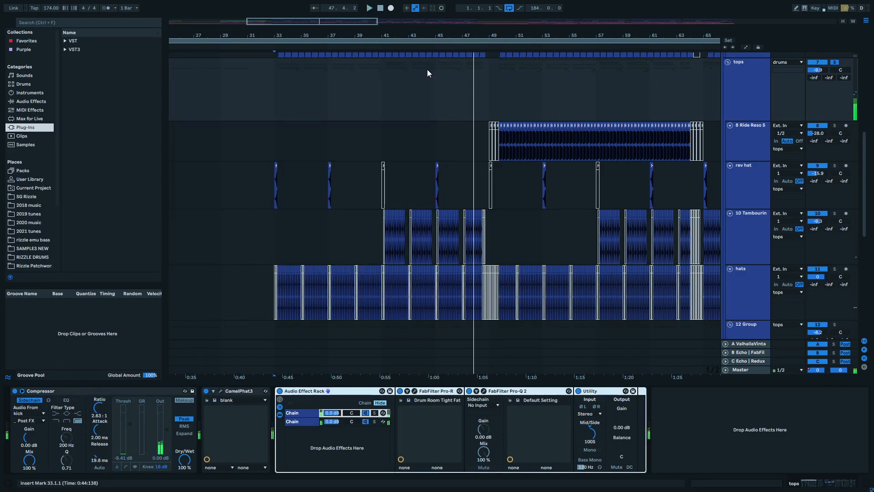
pyautogui.click(280, 103)
pyautogui.click(323, 392)
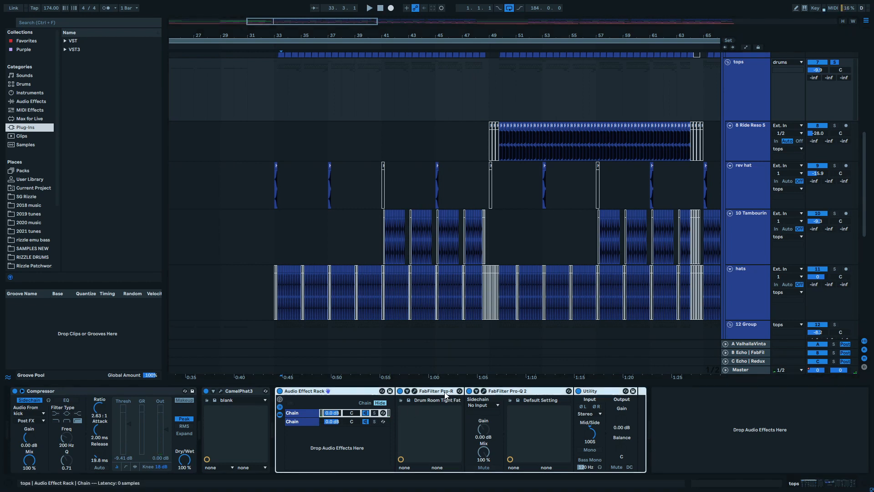
pyautogui.click(274, 91)
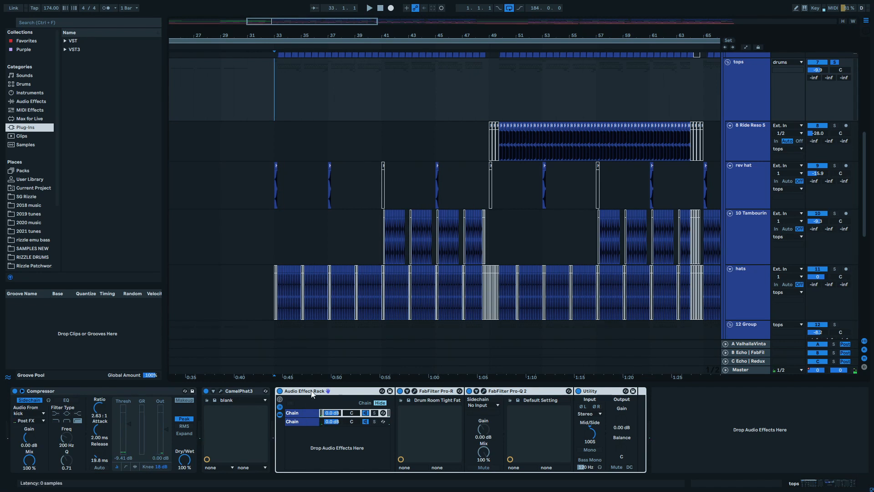
# Open FabFilter Pro-R in the tops' effect rack and place its window over the arrangement to inspect the Drum Room Tight Fat reverb
pyautogui.click(424, 392)
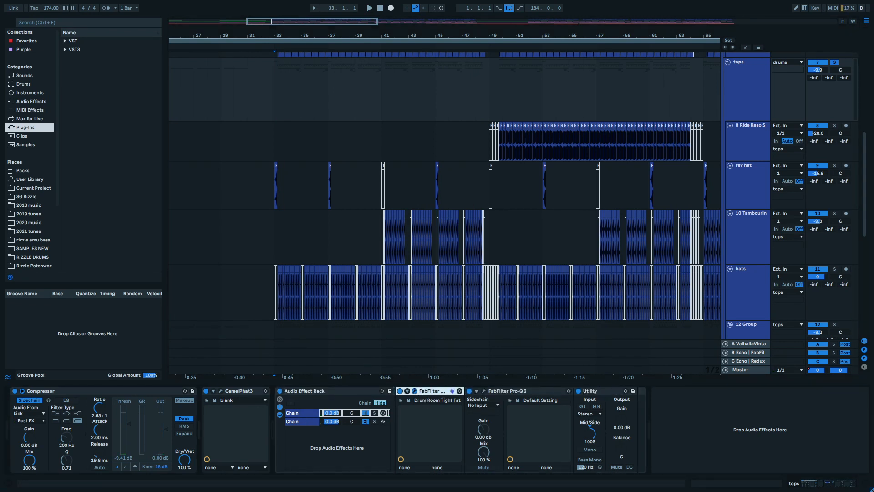
pyautogui.moveTo(0, 73); pyautogui.dragTo(487, 32)
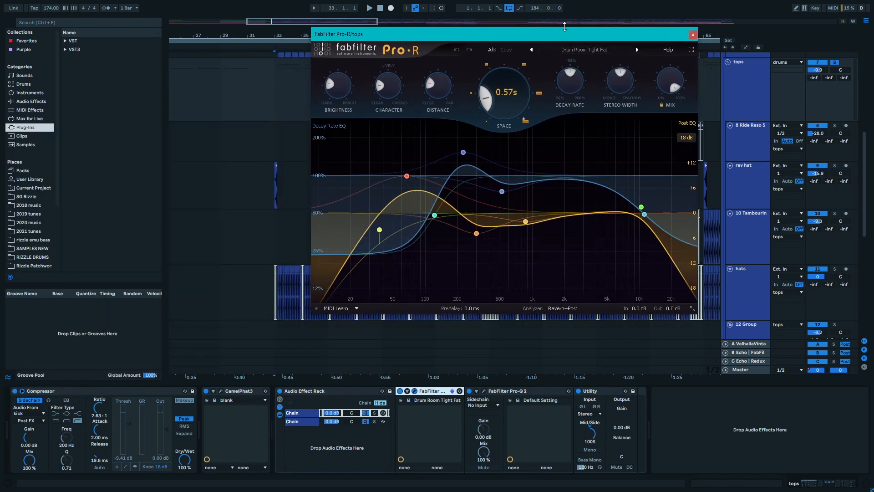
# Finish inspecting the FabFilter Pro-R reverb preset in the tops' effect rack and close its window
pyautogui.click(584, 48)
pyautogui.click(597, 37)
pyautogui.click(692, 35)
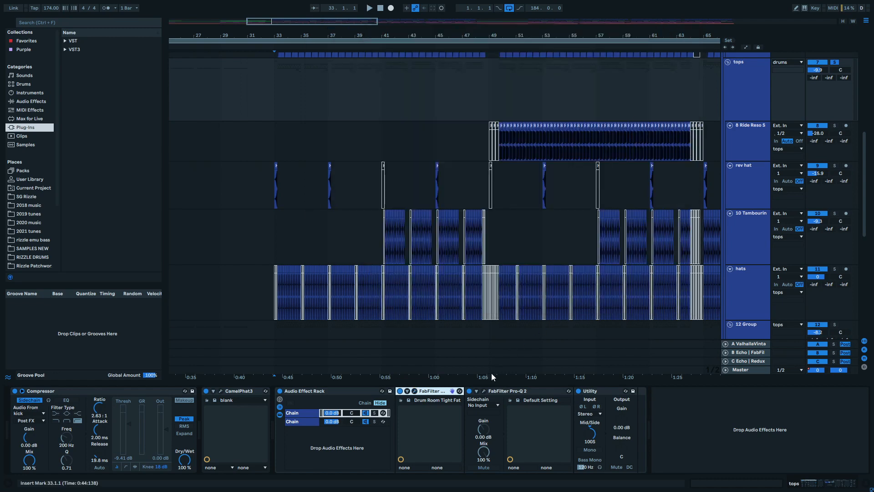
# Open FabFilter Pro-Q 2 in the tops' effect rack, inspect its EQ curve and the Utility device, and close the Pro-Q 2 window
pyautogui.click(493, 390)
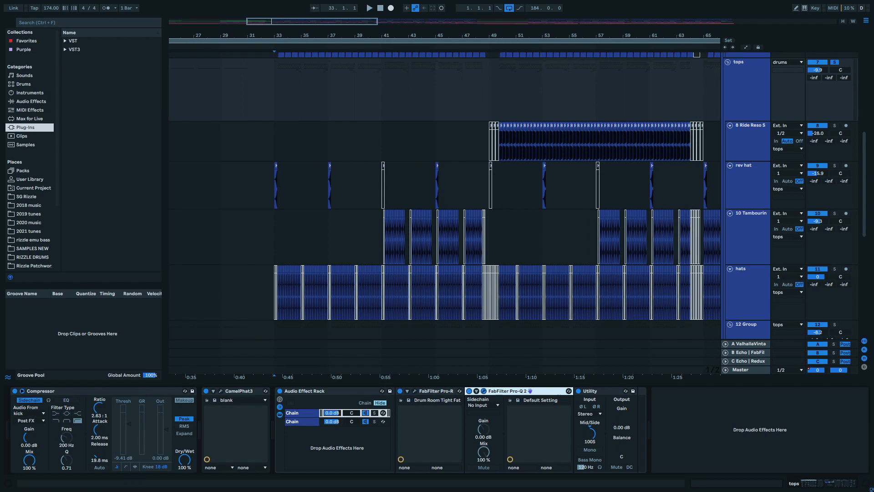
pyautogui.moveTo(0, 146); pyautogui.dragTo(394, 118)
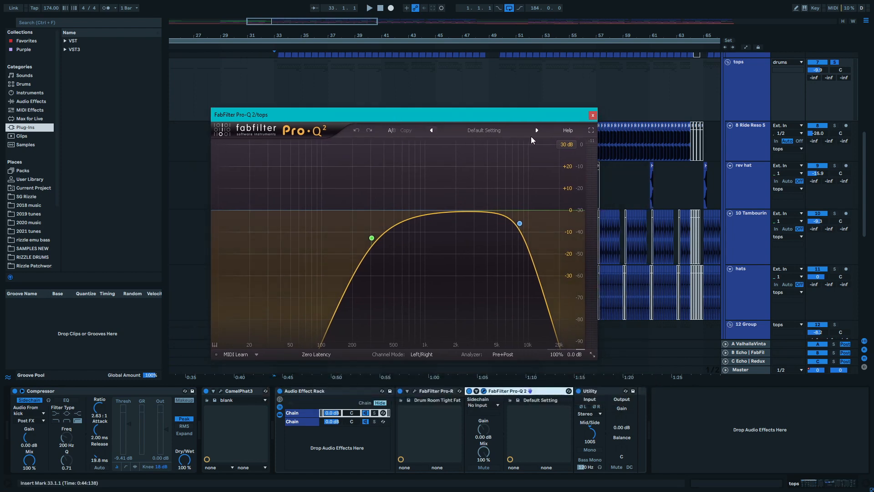
pyautogui.moveTo(567, 123); pyautogui.dragTo(403, 86)
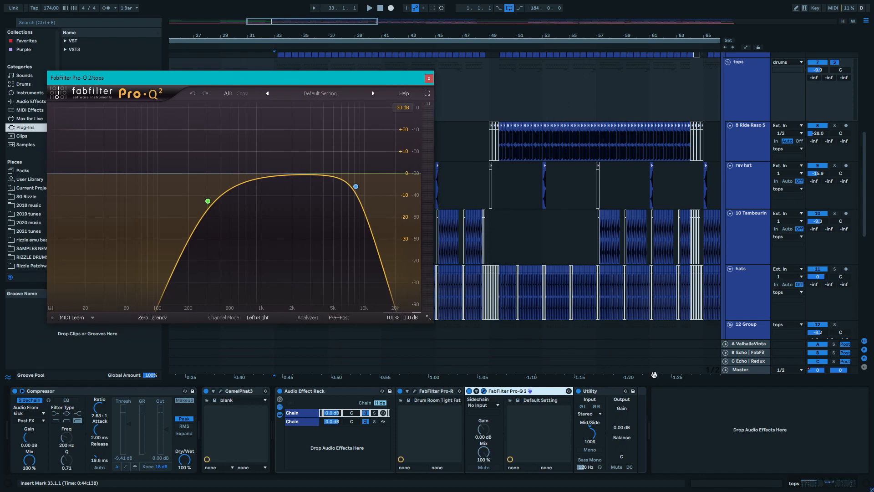
pyautogui.click(612, 399)
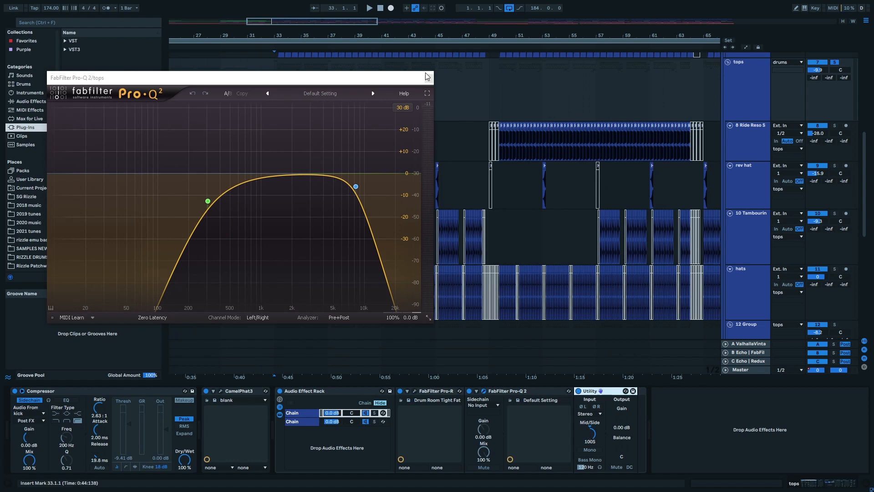
pyautogui.click(427, 76)
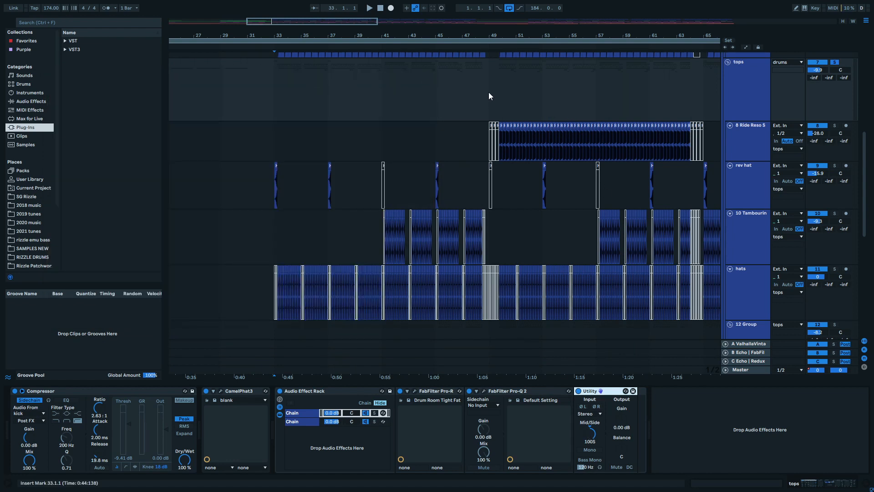
# Play the tops, comparing the rack's second chain soloed and unsoloed, and reselect the first chain
pyautogui.click(300, 422)
pyautogui.press('space')
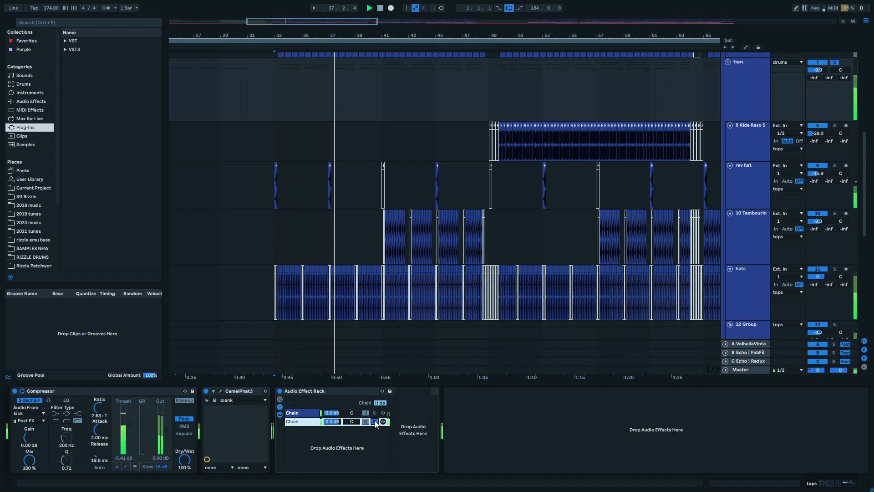
pyautogui.click(374, 421)
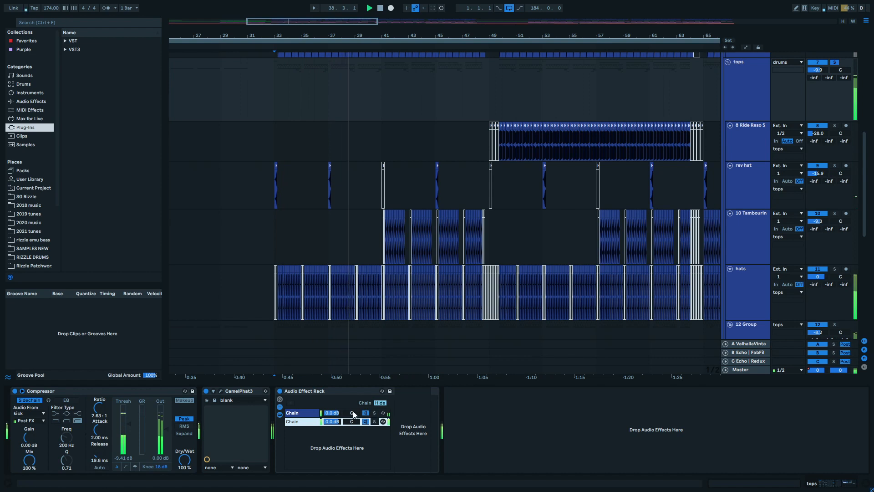
pyautogui.click(308, 413)
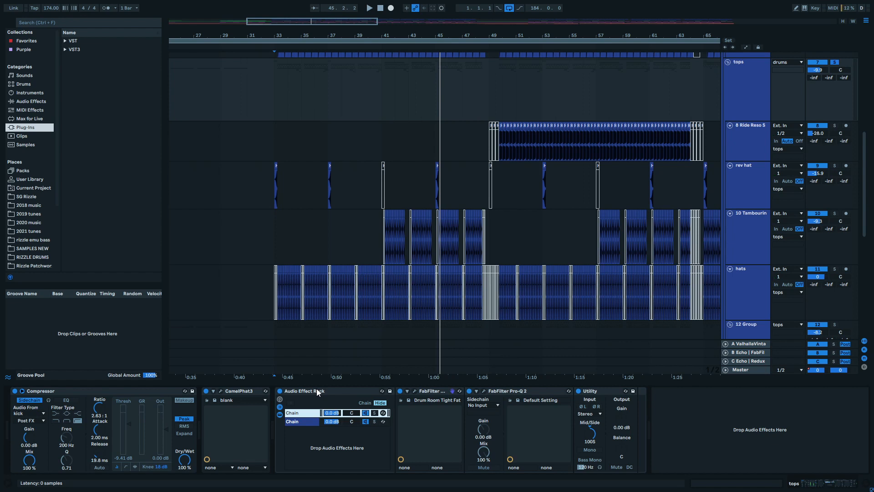
# Look over the kick, snare room and snare group tracks above the tops, ending with the kick clip at bar 33 selected
pyautogui.click(320, 79)
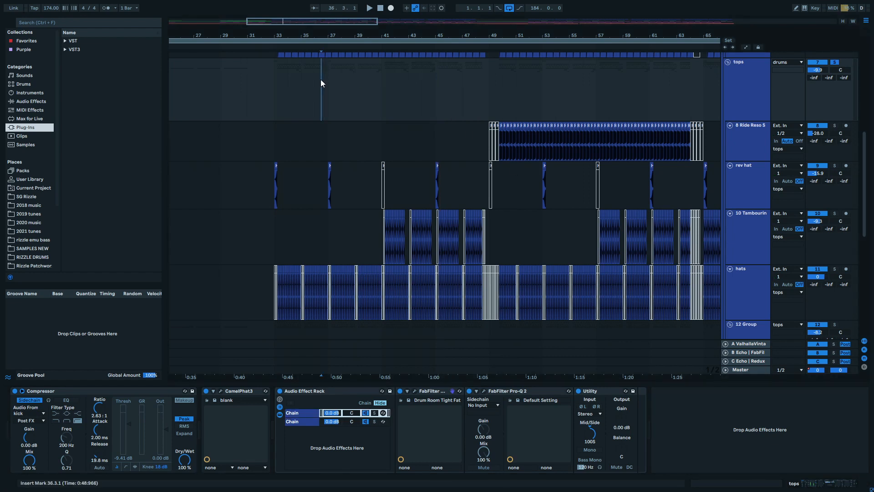
pyautogui.scroll(4, 393, 164)
pyautogui.scroll(2, 372, 155)
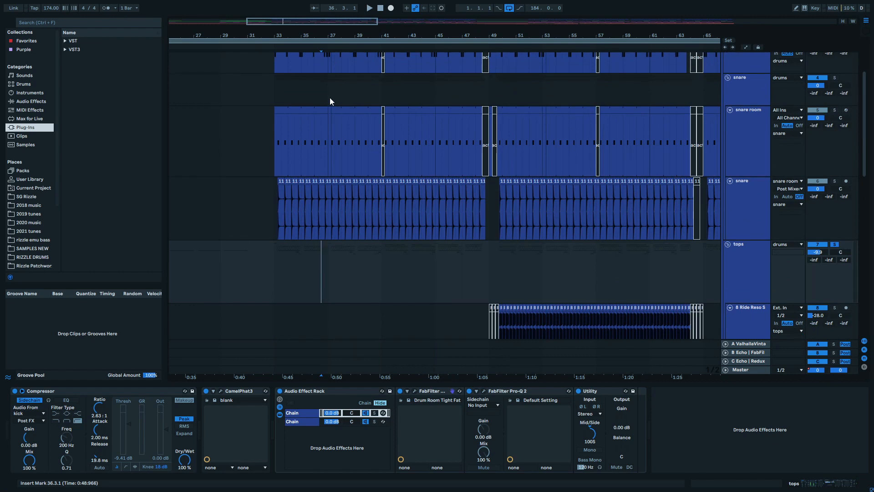
pyautogui.scroll(3, 314, 106)
pyautogui.click(318, 107)
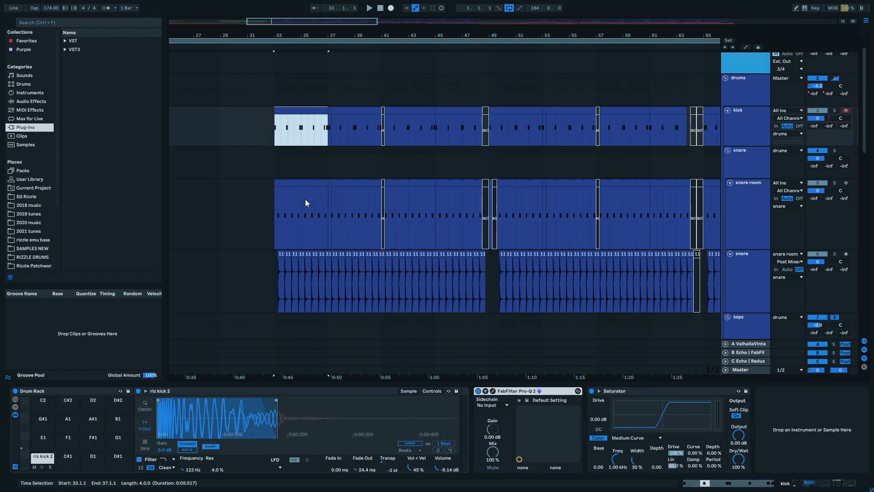
pyautogui.click(305, 198)
pyautogui.click(386, 158)
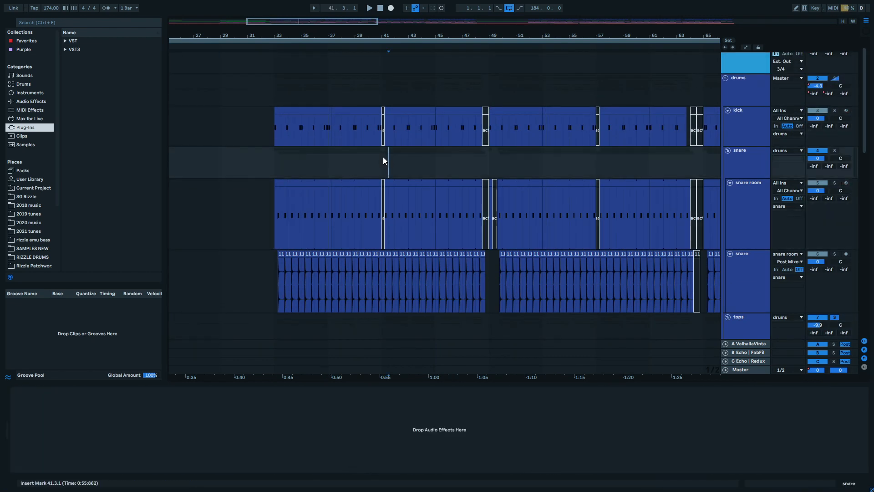
pyautogui.click(287, 112)
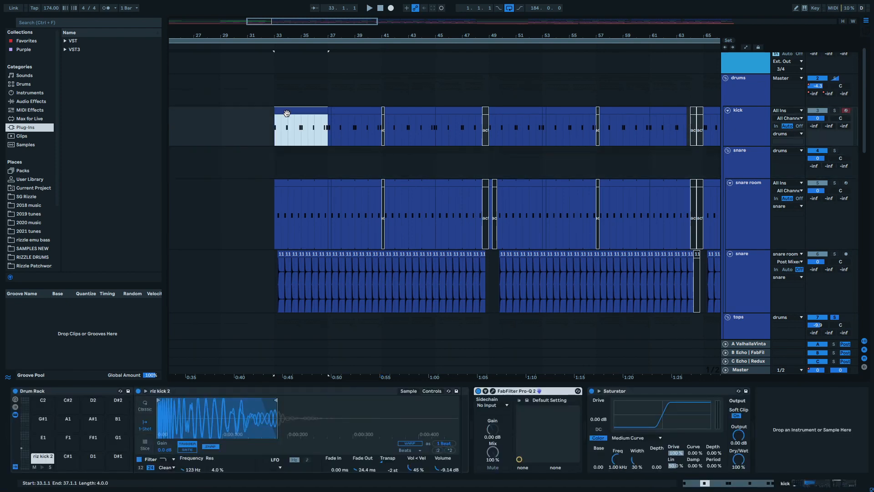
# Select the tops group at bar 45 and look through its tracks, from the ride and hats to the cabassas and hihats
pyautogui.scroll(-8, 286, 114)
pyautogui.click(443, 177)
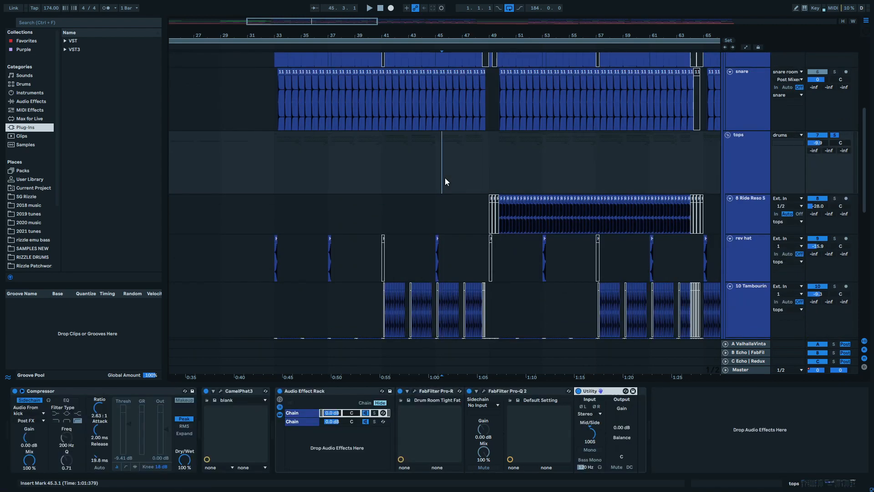
pyautogui.scroll(-15, 763, 155)
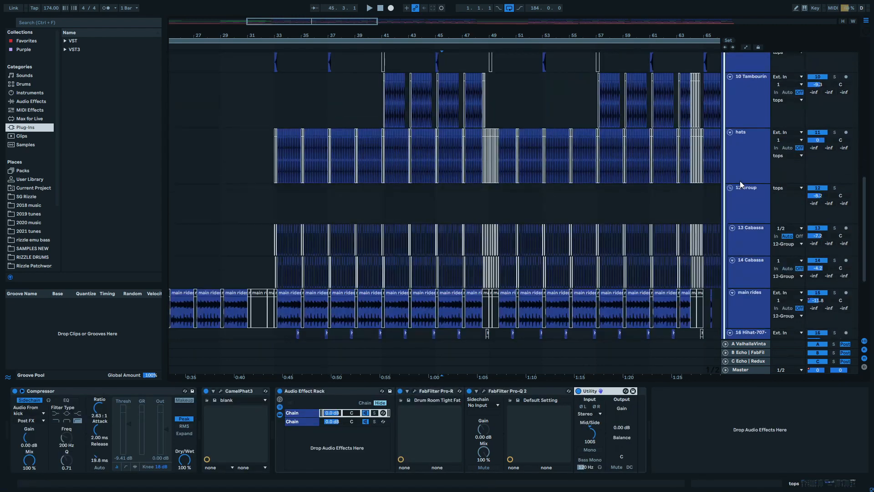
pyautogui.scroll(-1, 738, 204)
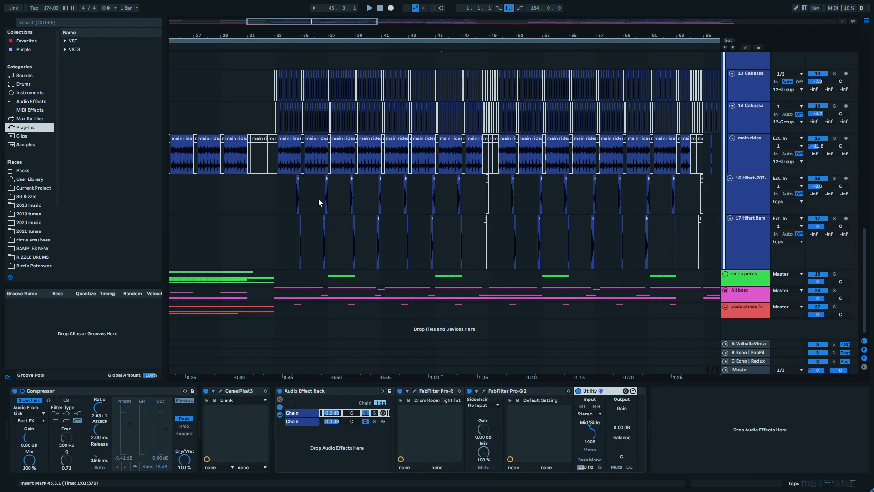
pyautogui.scroll(8, 318, 203)
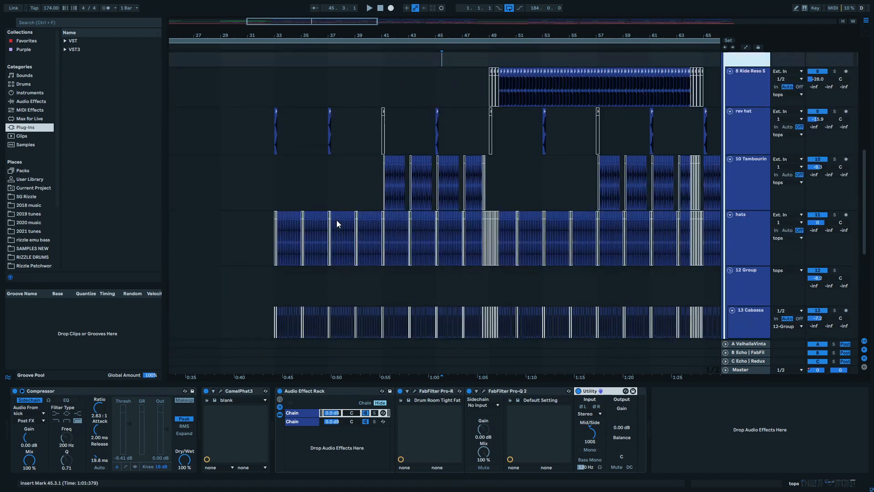
pyautogui.scroll(3, 336, 223)
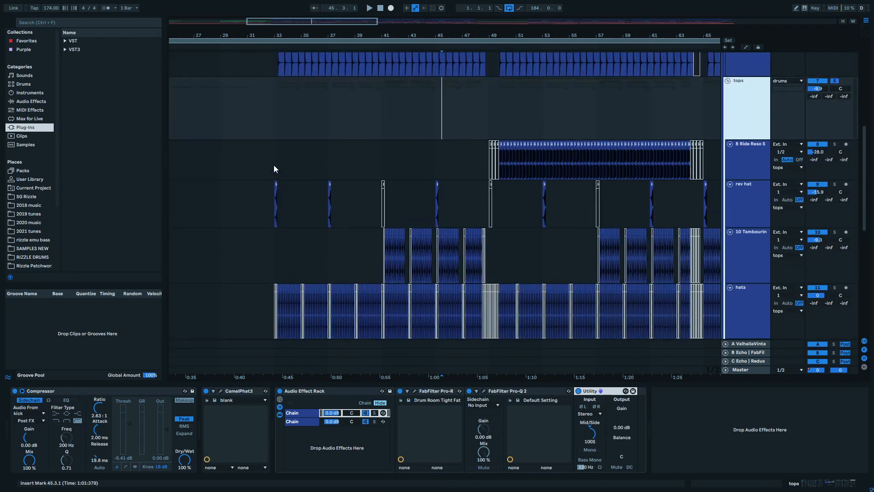
# Set the insert marker at bar 33 on the hats track, solo the track and examine its clips up close
pyautogui.click(274, 169)
pyautogui.scroll(-2, 288, 247)
pyautogui.click(272, 255)
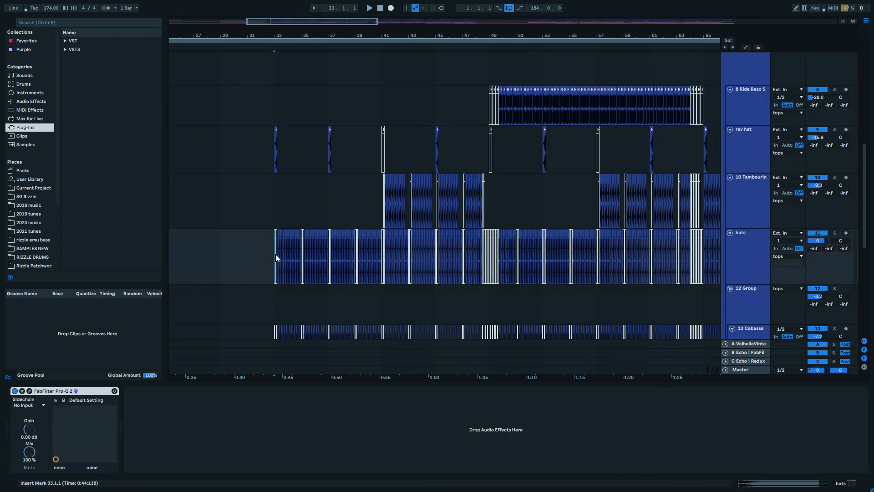
pyautogui.click(834, 233)
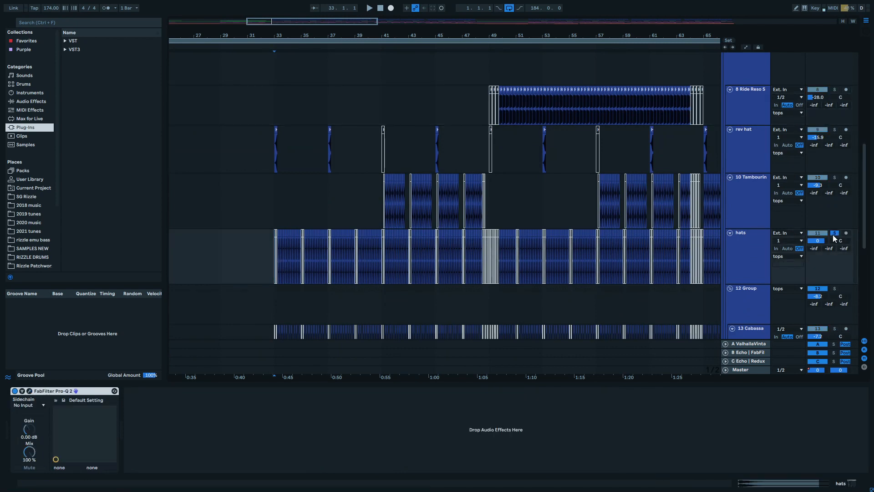
pyautogui.scroll(5, 282, 247)
pyautogui.scroll(-6, 271, 246)
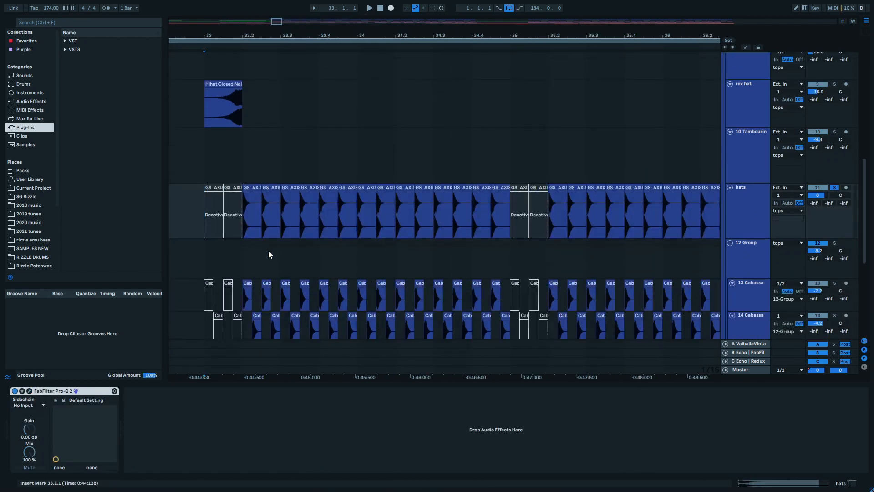
pyautogui.click(320, 232)
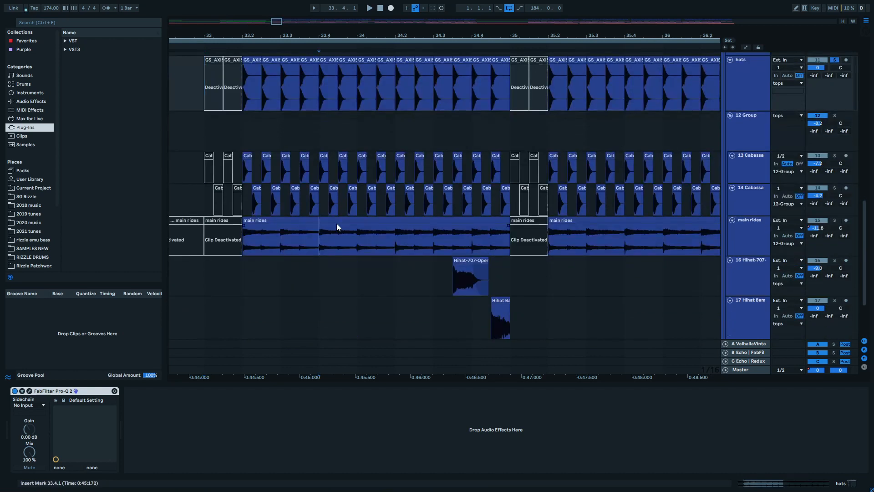
# Solo the main rides track, play it from 33.2 and select its clip there
pyautogui.click(835, 221)
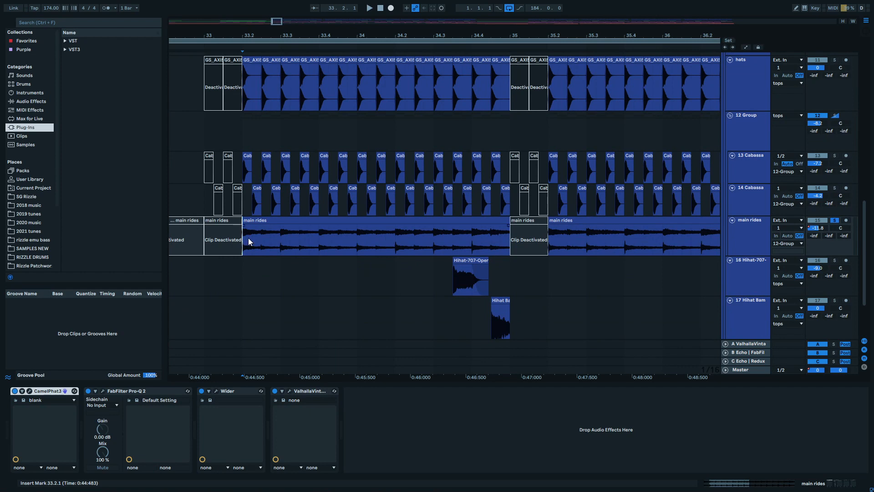
pyautogui.scroll(4, 249, 238)
pyautogui.press('space')
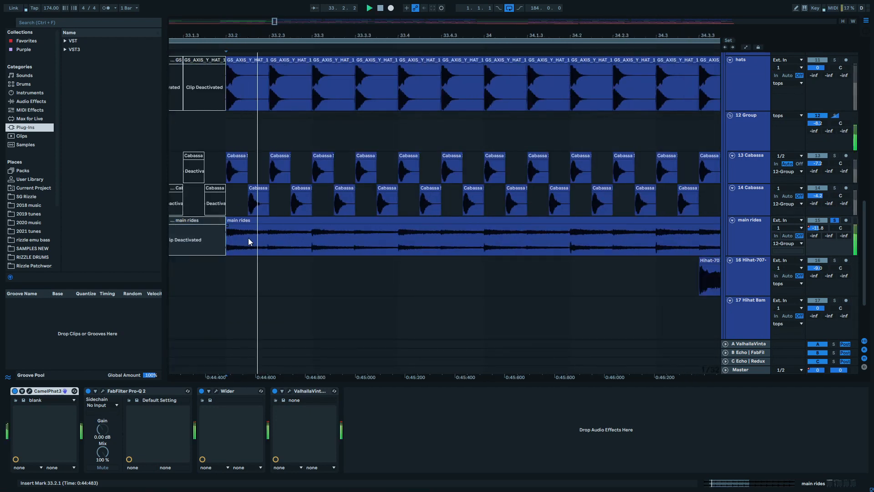
pyautogui.scroll(-5, 237, 231)
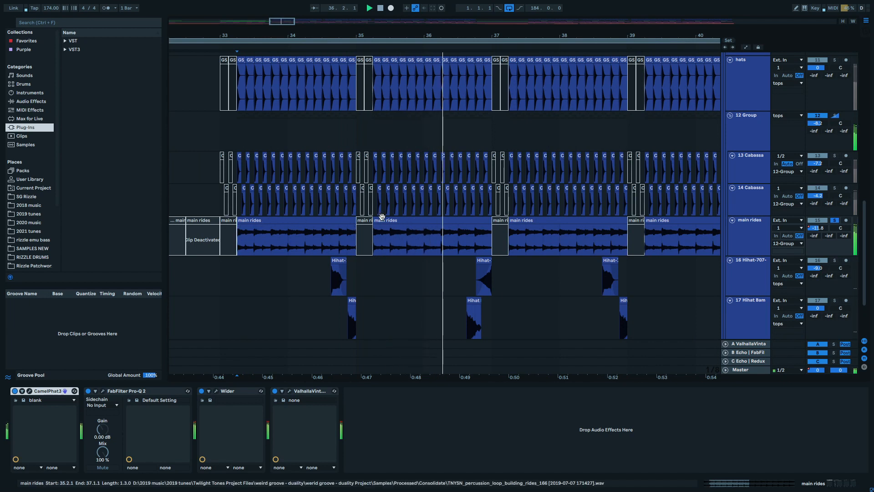
pyautogui.click(268, 220)
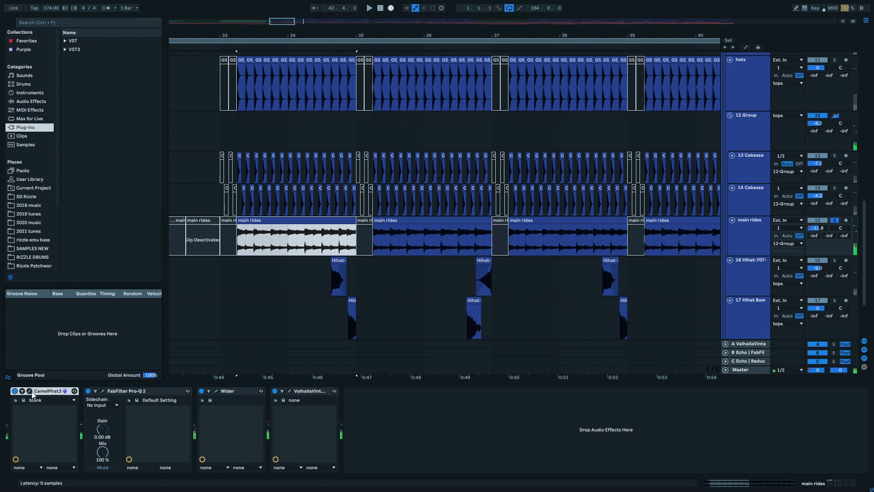
# Open CamelPhat3 on the main rides to inspect its Distortion controls, and deactivate all four devices in the track's chain
pyautogui.moveTo(250, 103); pyautogui.dragTo(401, 85)
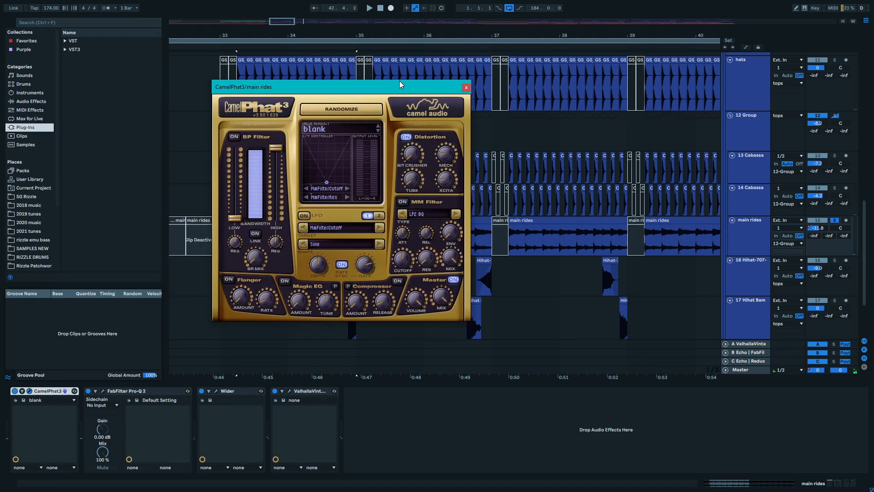
pyautogui.moveTo(452, 152)
pyautogui.click(299, 390)
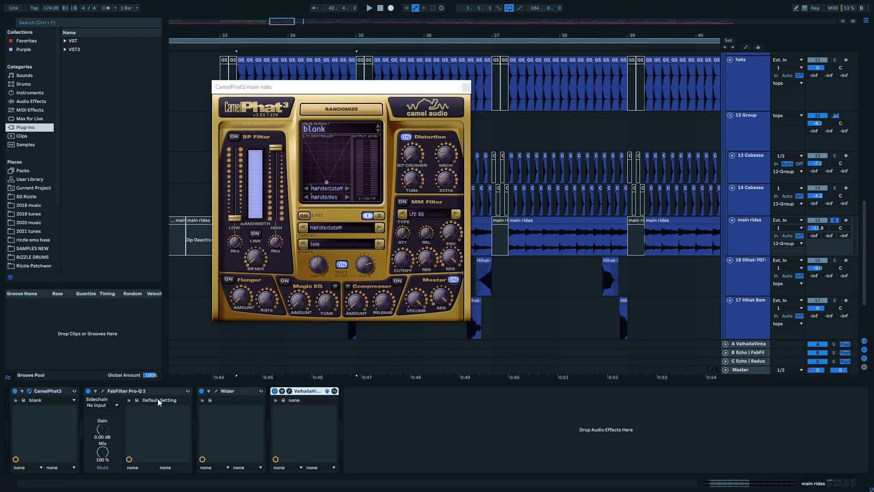
pyautogui.keyDown('shift'); pyautogui.click(61, 392); pyautogui.keyUp('shift')
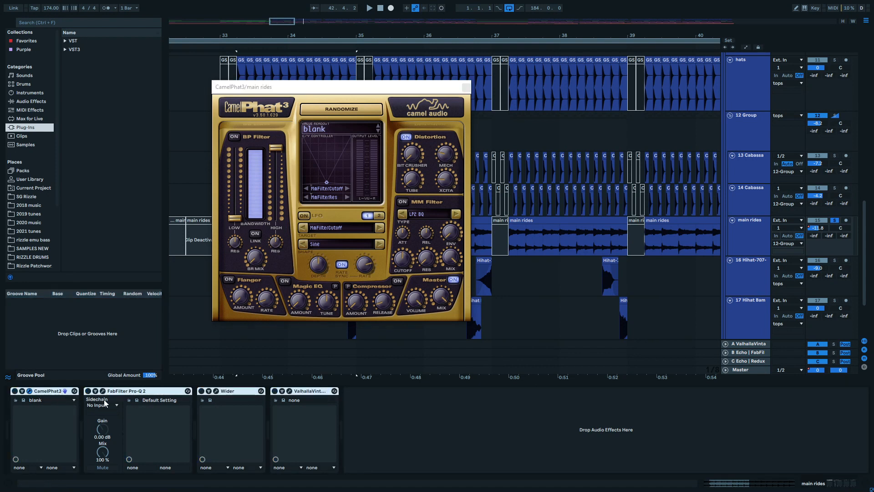
pyautogui.click(364, 399)
# Play the main rides while reactivating CamelPhat3, FabFilter Pro-Q 2 and Wider in turn, and open Wider's window over the arrangement
pyautogui.press('space')
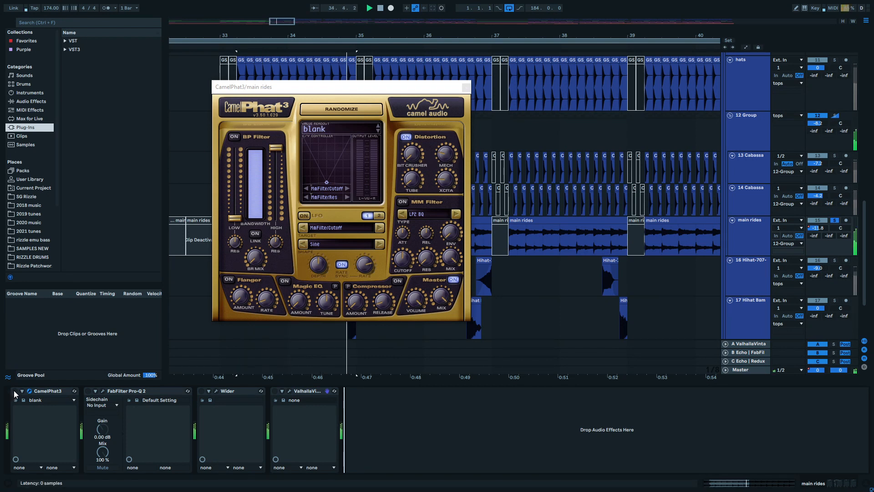
pyautogui.click(14, 391)
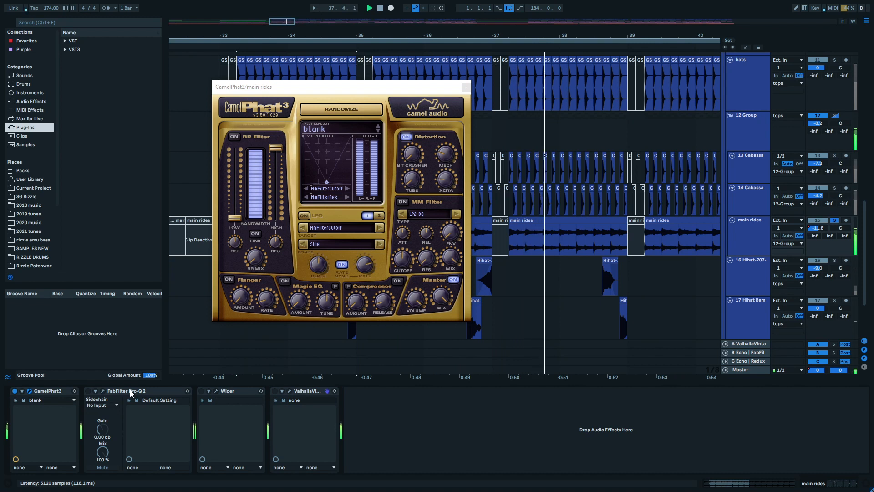
pyautogui.click(88, 392)
pyautogui.click(88, 391)
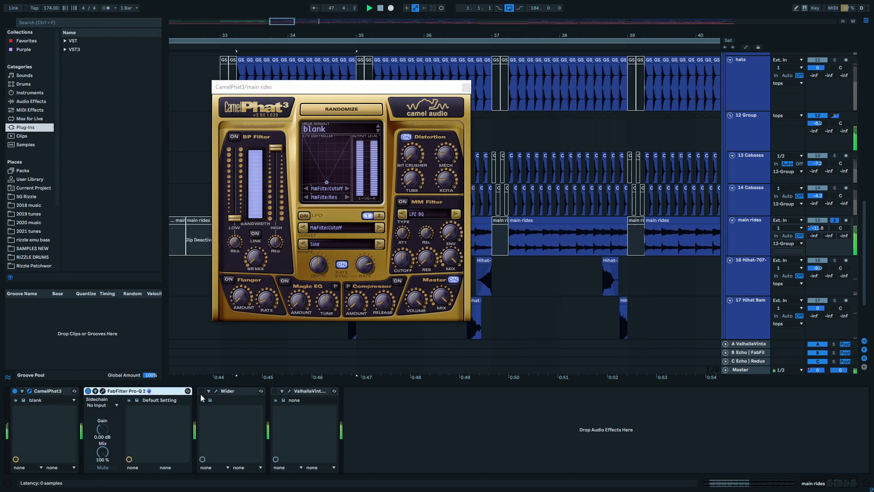
pyautogui.click(202, 391)
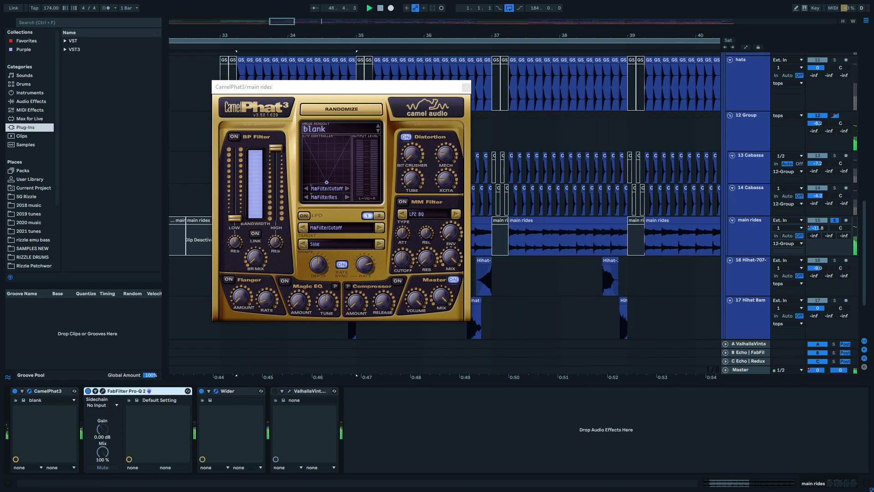
pyautogui.moveTo(0, 152); pyautogui.dragTo(422, 161)
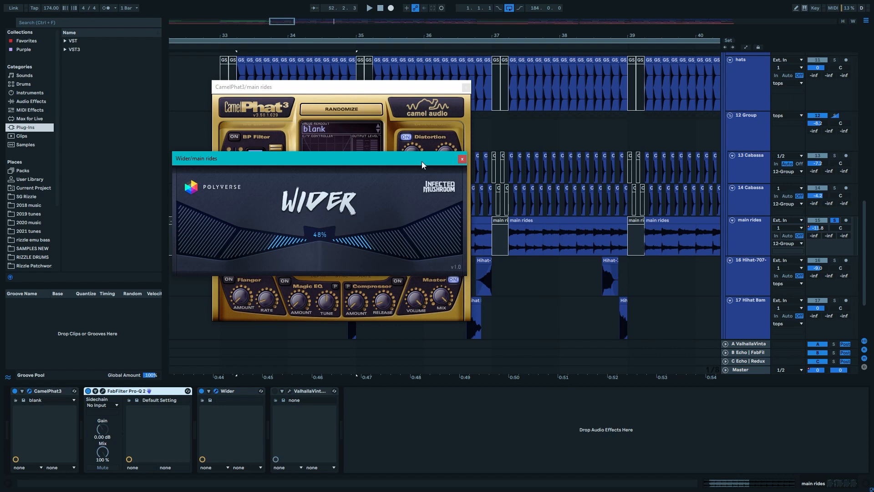
# Close Wider and CamelPhat3, and activate ValhallaVintageVerb on the main rides with its window placed over the lower arrangement
pyautogui.click(462, 160)
pyautogui.click(275, 391)
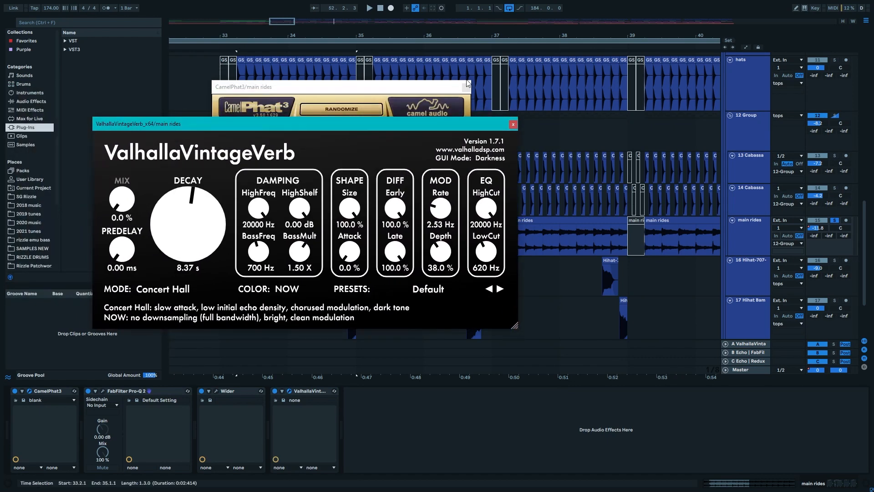
pyautogui.click(466, 89)
pyautogui.moveTo(354, 123); pyautogui.dragTo(373, 128)
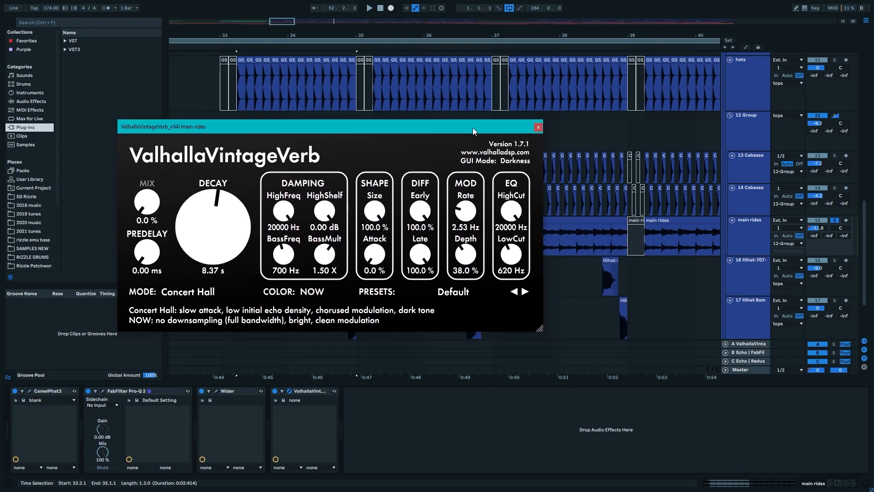
pyautogui.moveTo(466, 125); pyautogui.dragTo(554, 224)
# Show automation in the arrangement and display the ValhallaVintageVerb Mix envelope on the main rides track
pyautogui.scroll(-3, 436, 180)
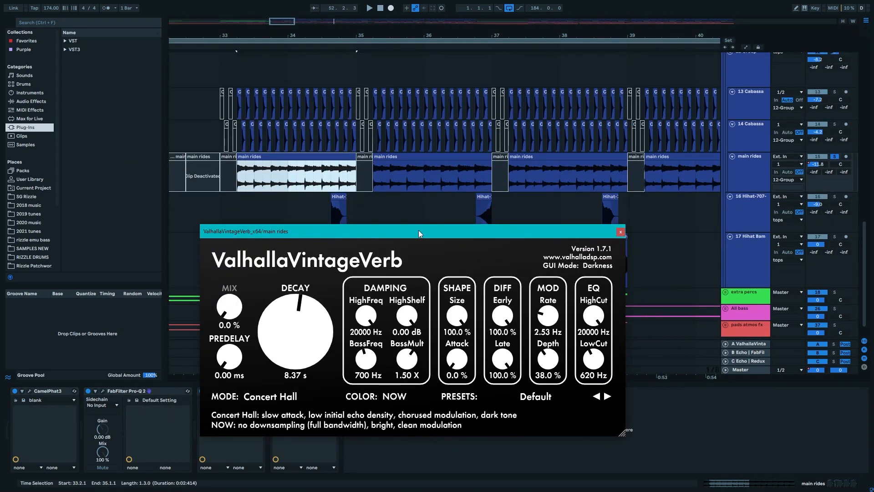
pyautogui.press('a')
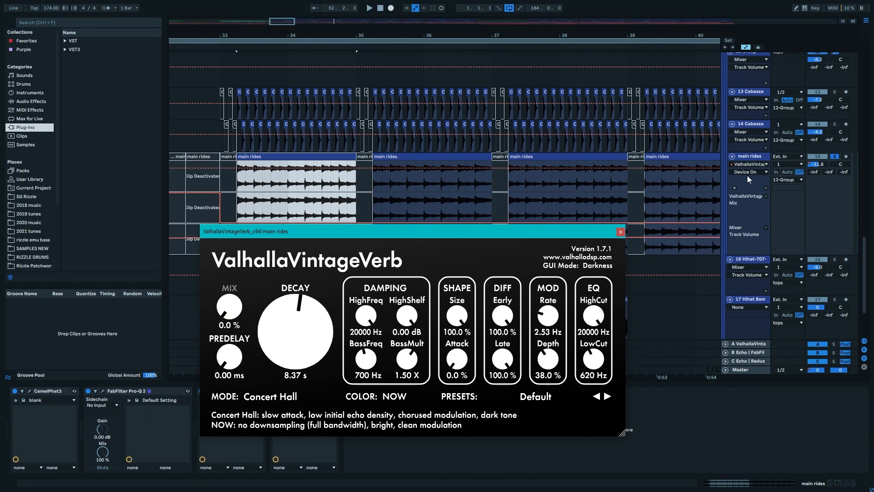
pyautogui.scroll(-1, 747, 176)
pyautogui.click(733, 144)
pyautogui.click(745, 164)
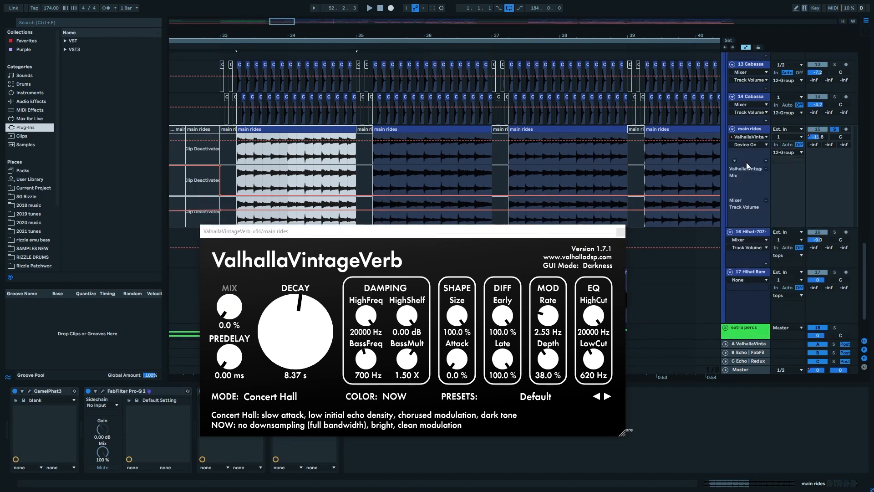
pyautogui.click(745, 145)
pyautogui.click(745, 158)
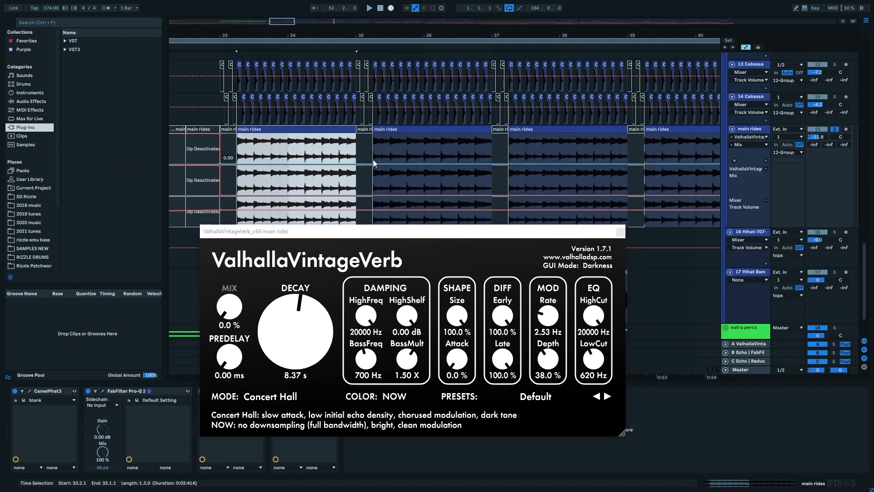
# Play the main rides from bar 45 through the rising reverb Mix automation and stop at bar 51
pyautogui.scroll(-3, 367, 158)
pyautogui.hscroll(5, 542, 150)
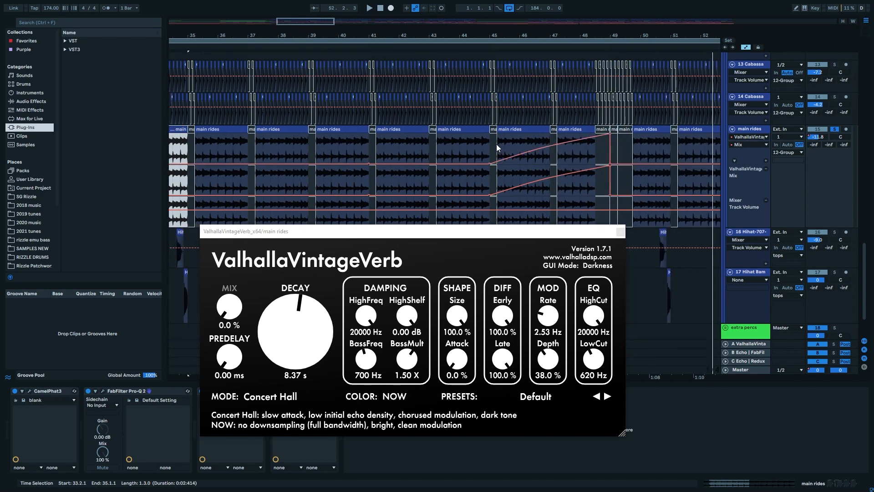
pyautogui.click(491, 135)
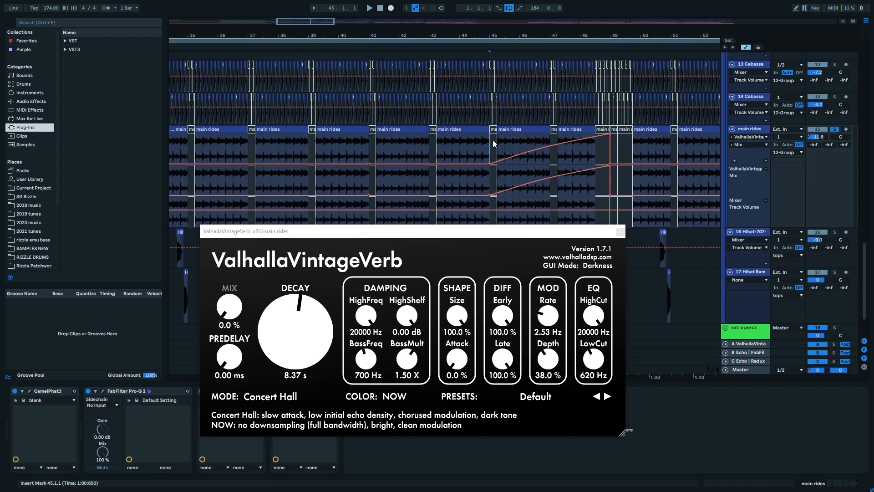
pyautogui.press('space')
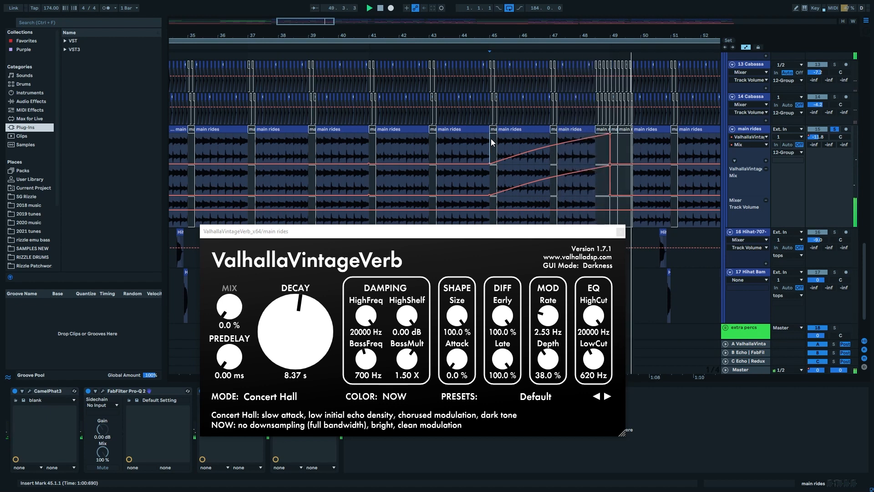
pyautogui.press('space')
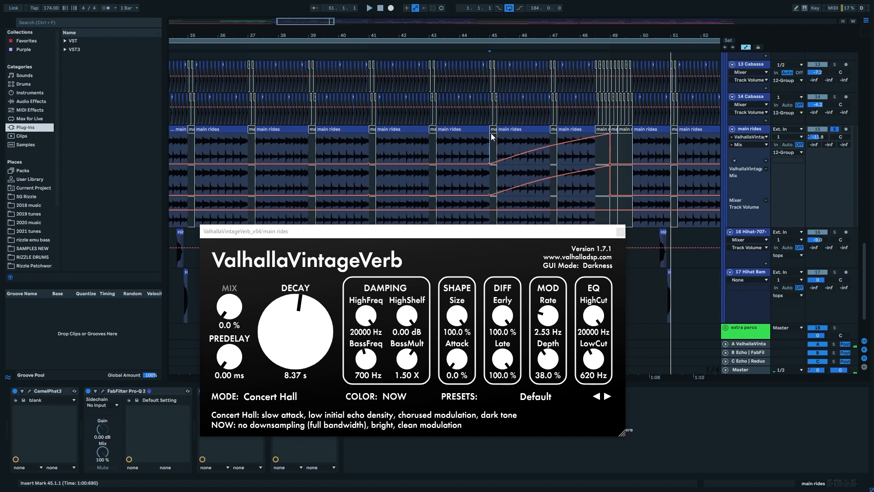
# Hide the arrangement's automation and close the ValhallaVintageVerb window
pyautogui.press('a')
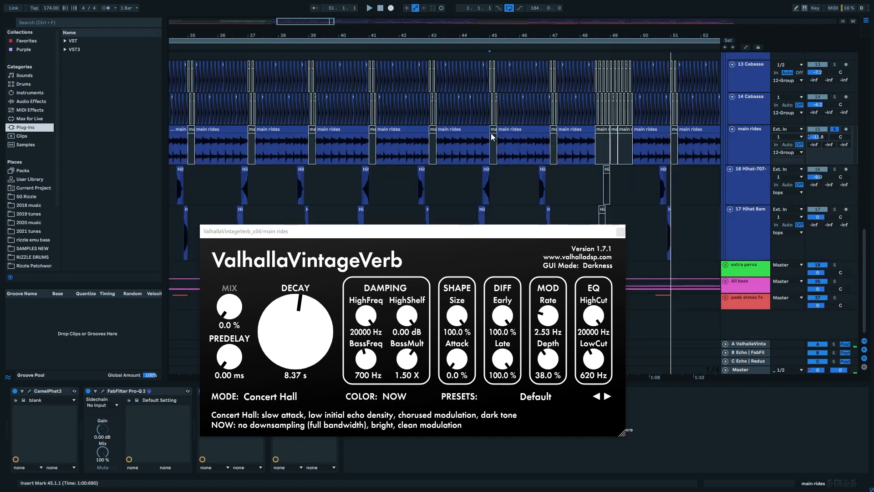
pyautogui.click(620, 233)
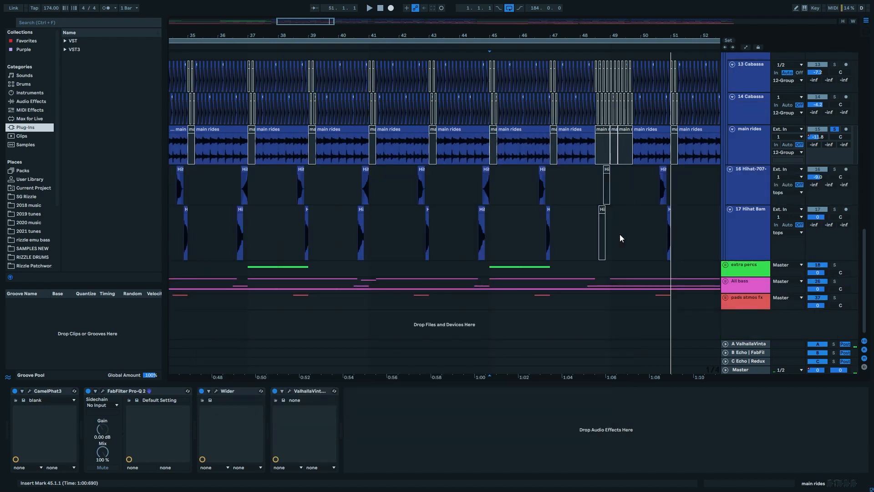
# Set the insert marker at bar 33 on the 13 Cabassa track, where its clips begin
pyautogui.hscroll(-3, 401, 149)
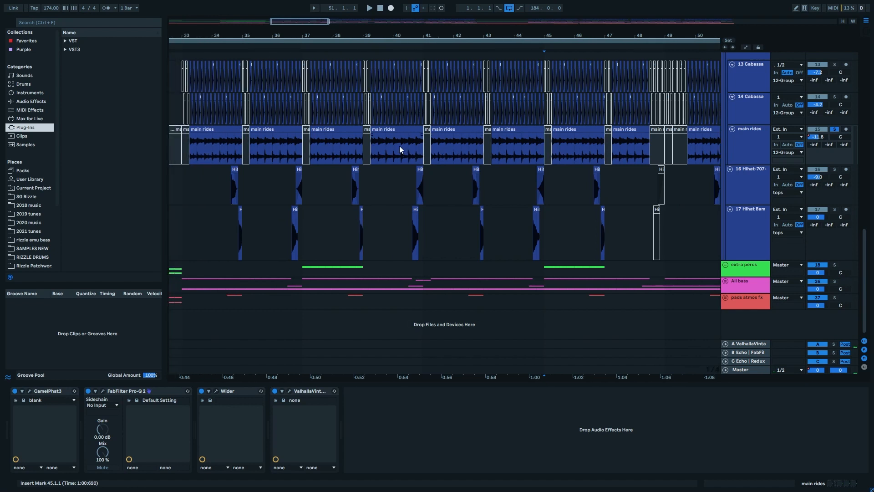
pyautogui.scroll(-2, 399, 146)
pyautogui.click(303, 144)
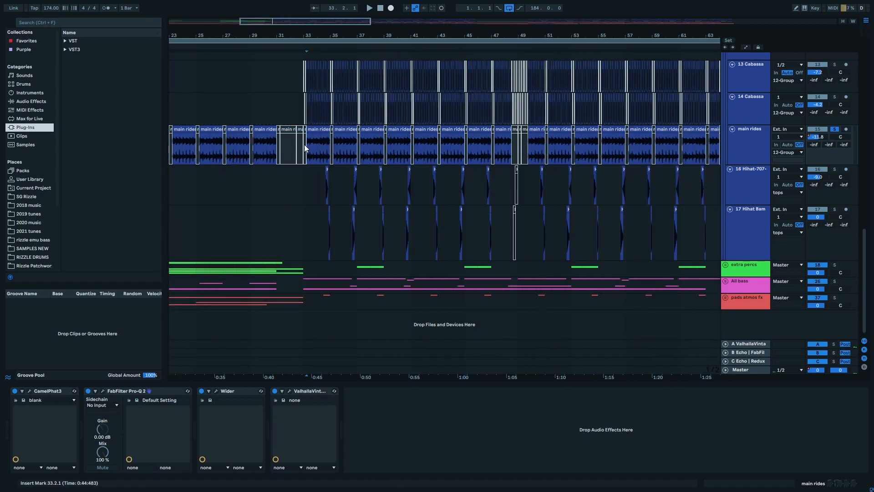
pyautogui.scroll(1, 302, 144)
pyautogui.scroll(2, 302, 144)
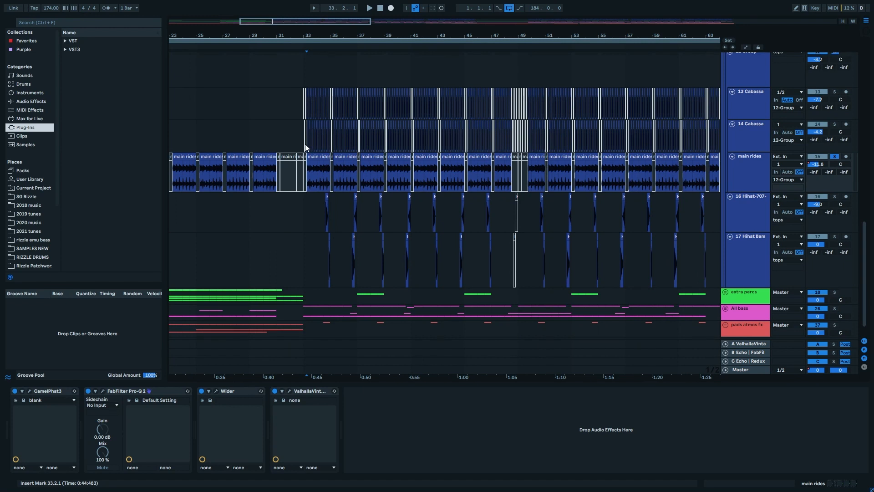
pyautogui.click(306, 144)
pyautogui.click(304, 104)
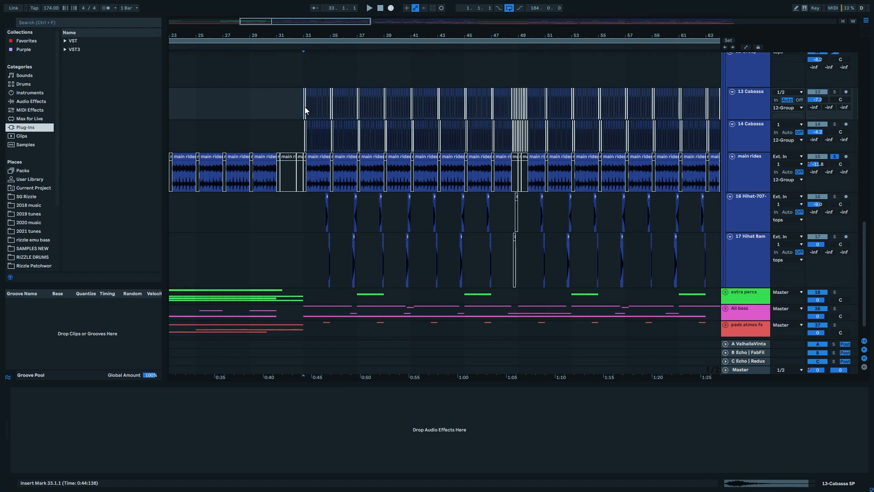
# Select the first active clip at 33.2 on the 13 Cabassa track and examine the alternating cabassa clips up close
pyautogui.scroll(4, 308, 109)
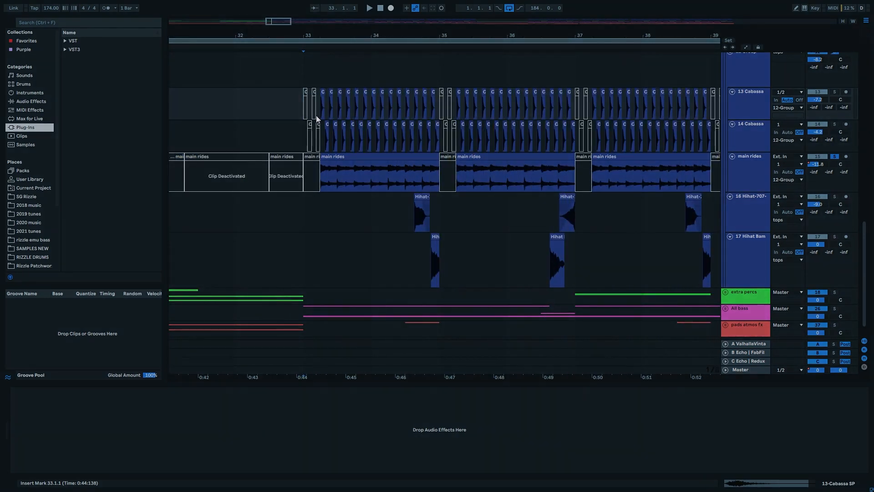
pyautogui.scroll(5, 316, 115)
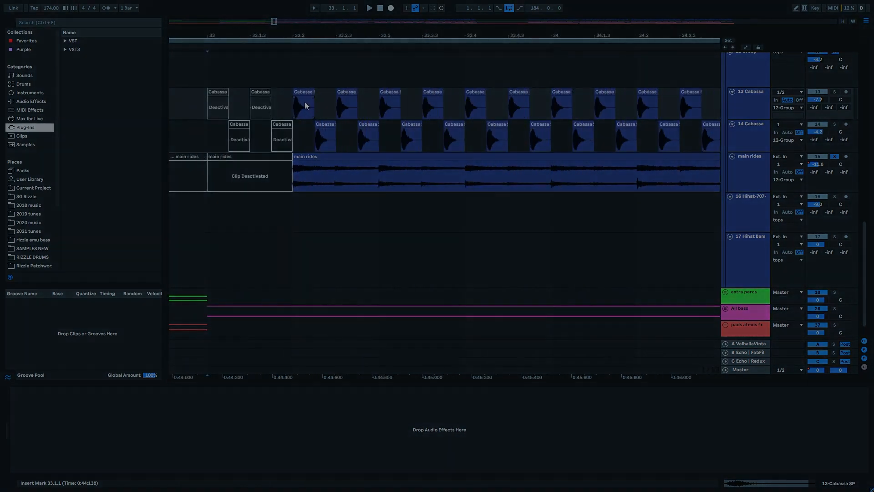
pyautogui.scroll(-5, 305, 105)
pyautogui.click(307, 106)
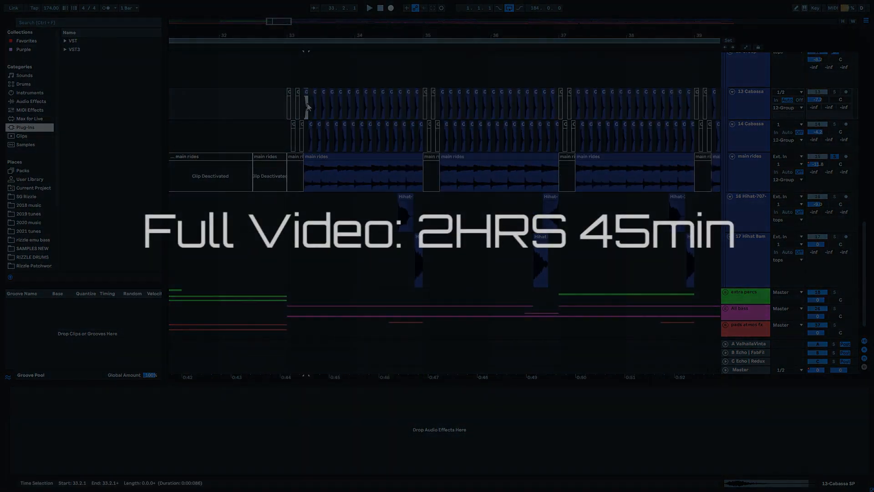
pyautogui.scroll(6, 306, 102)
pyautogui.scroll(-2, 307, 102)
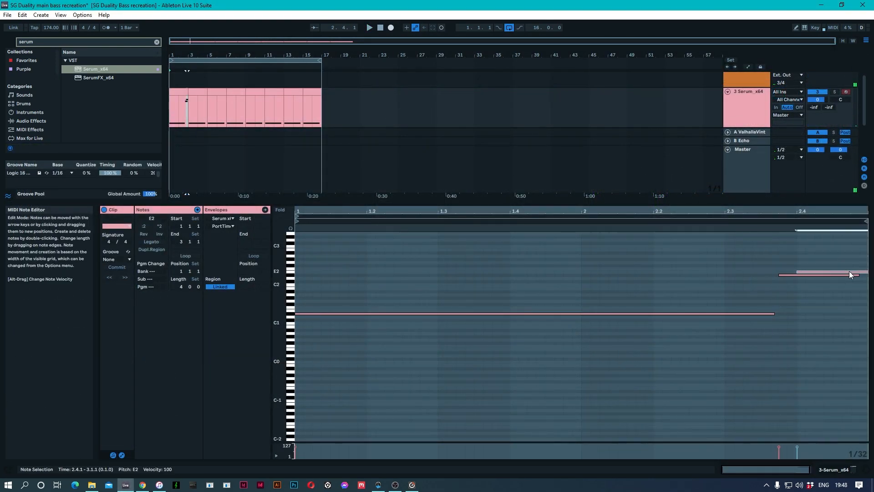
# Adjust the E2 note at 2.4 in the Serum MIDI clip, and select the active 45-Audio 1 clip on track 47
pyautogui.moveTo(848, 271); pyautogui.dragTo(829, 273)
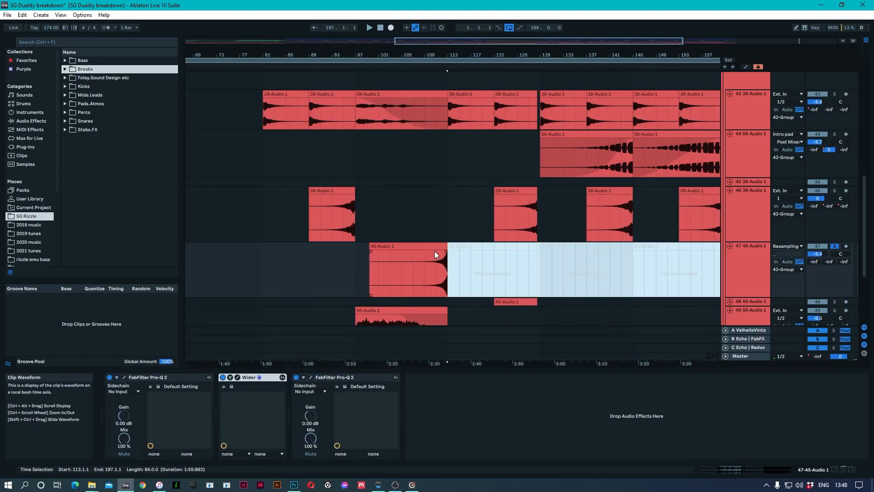
pyautogui.click(436, 254)
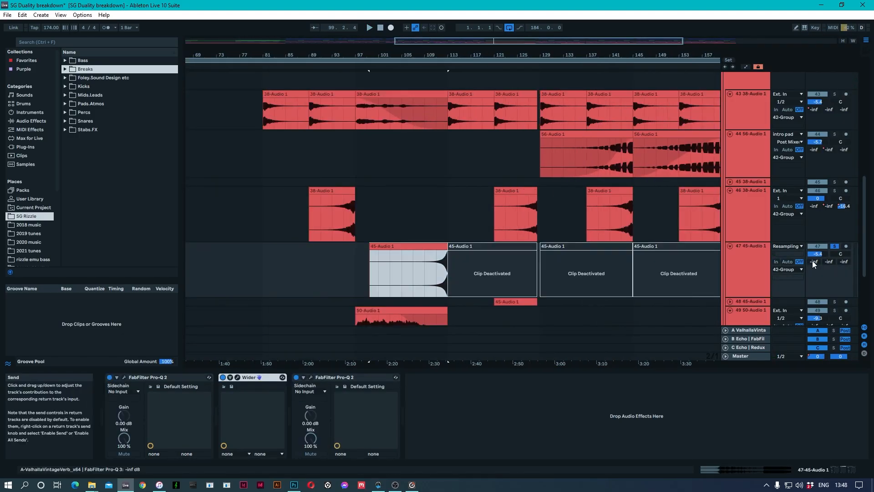